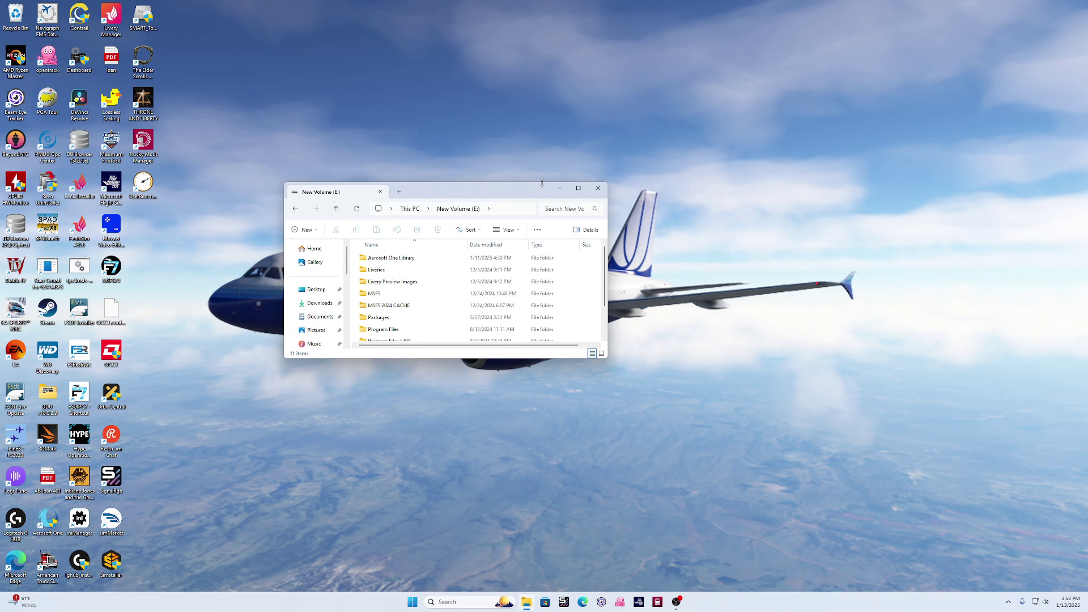
Step: Open E:\MSFS\Community in a maximized Explorer window, browse its add-ons, then restore the window
click(579, 189)
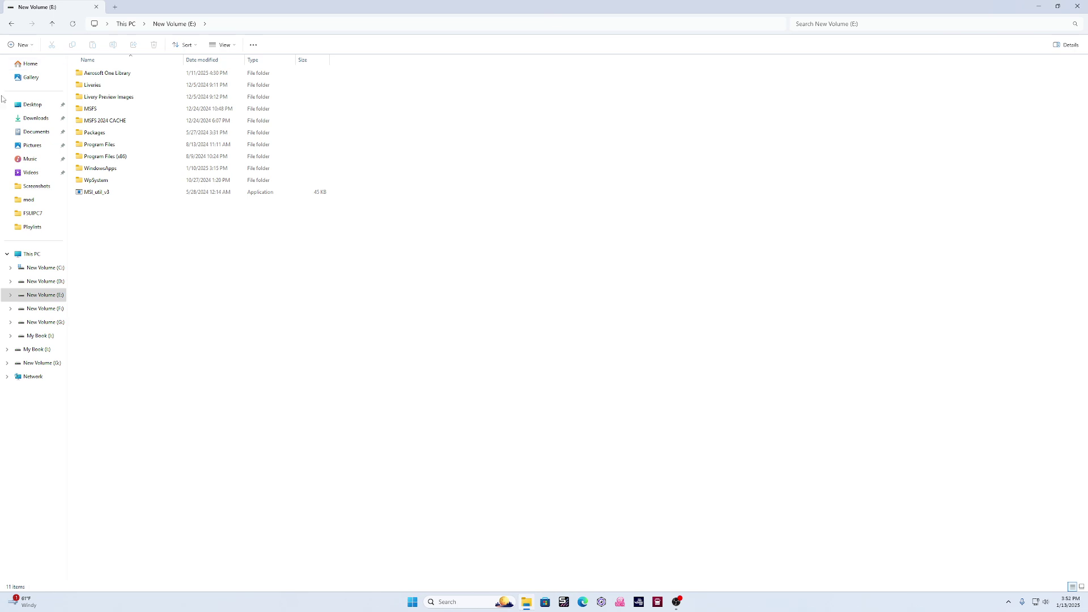
double_click(90, 109)
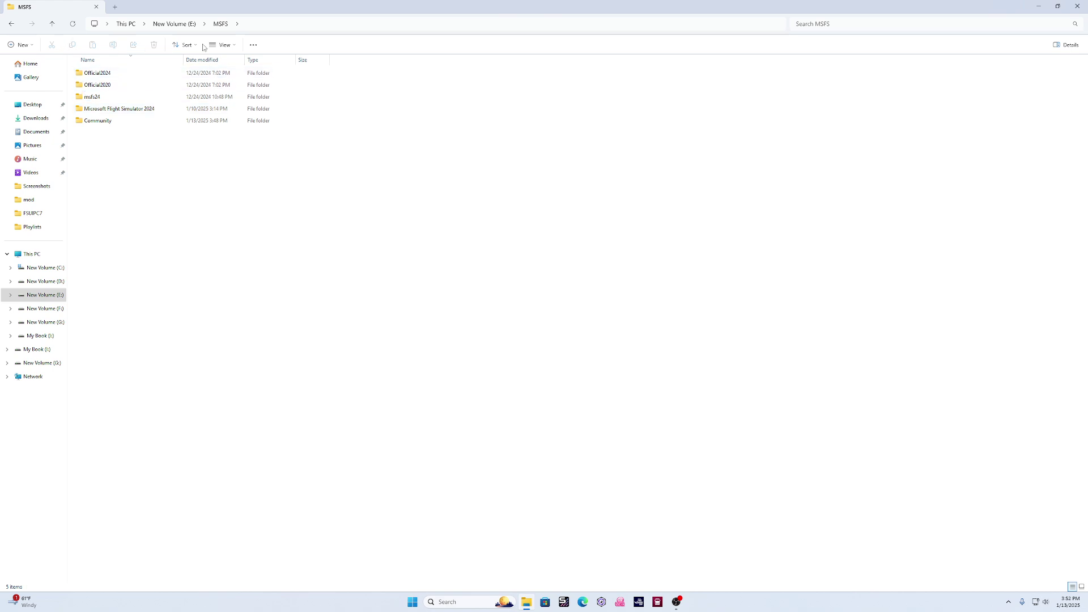
double_click(113, 124)
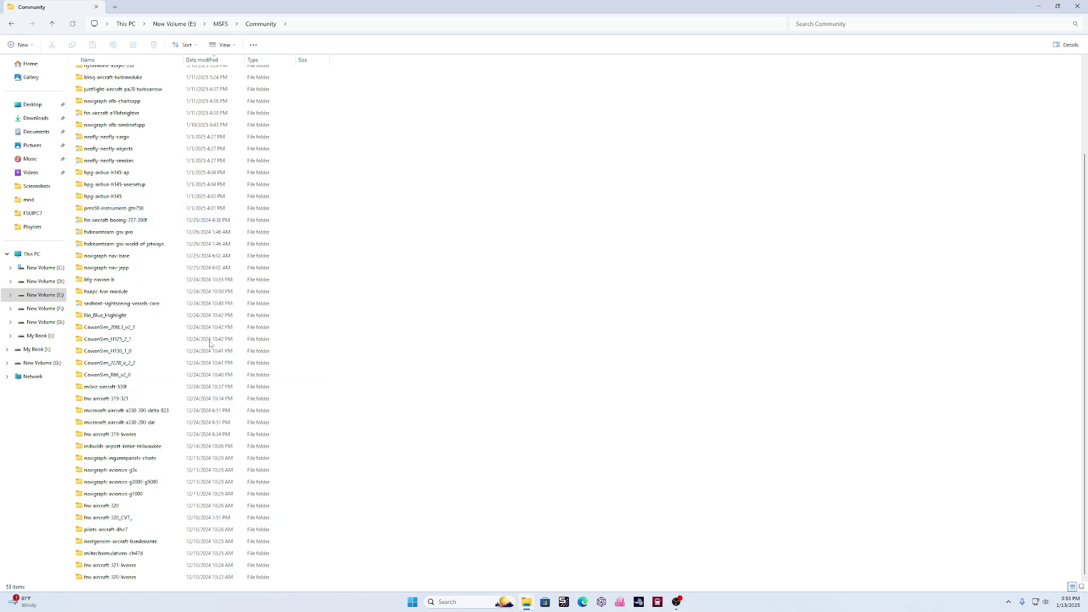
scroll(212, 344, up, 3)
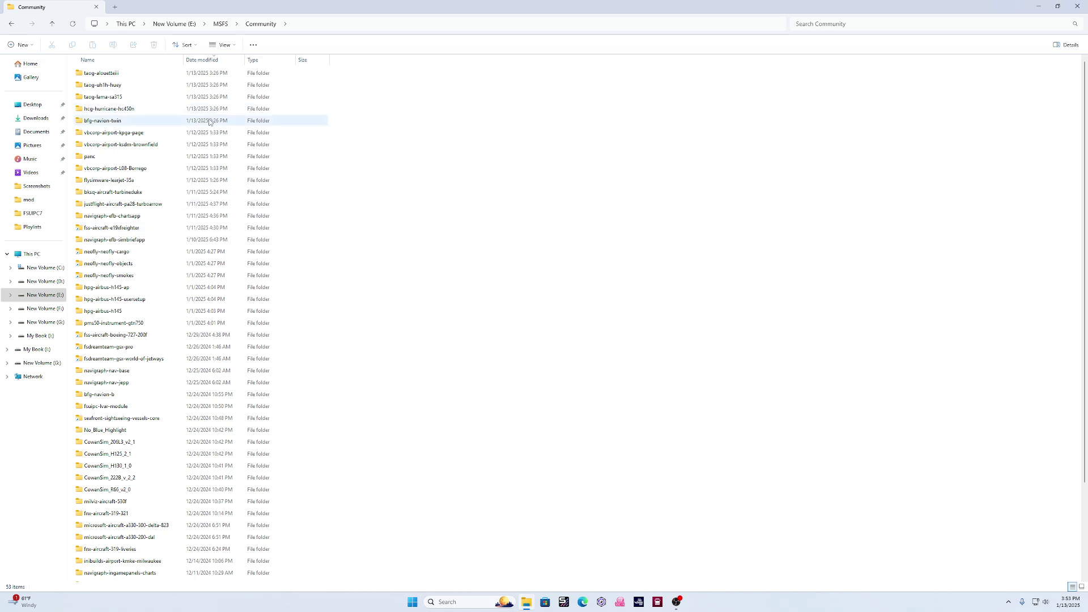
scroll(274, 130, down, 3)
scroll(273, 131, up, 2)
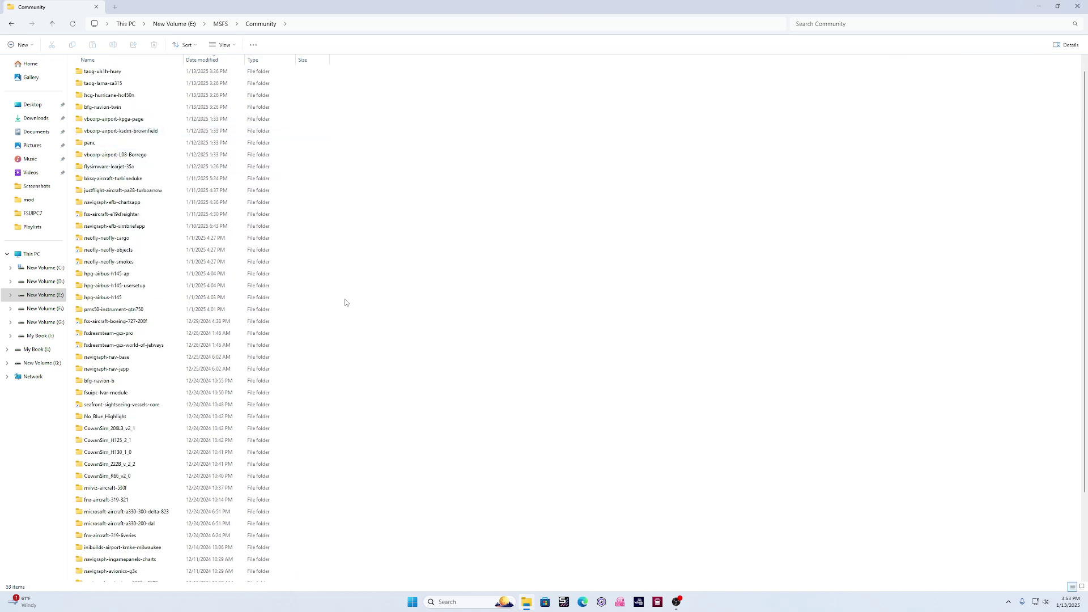
click(162, 197)
click(1059, 7)
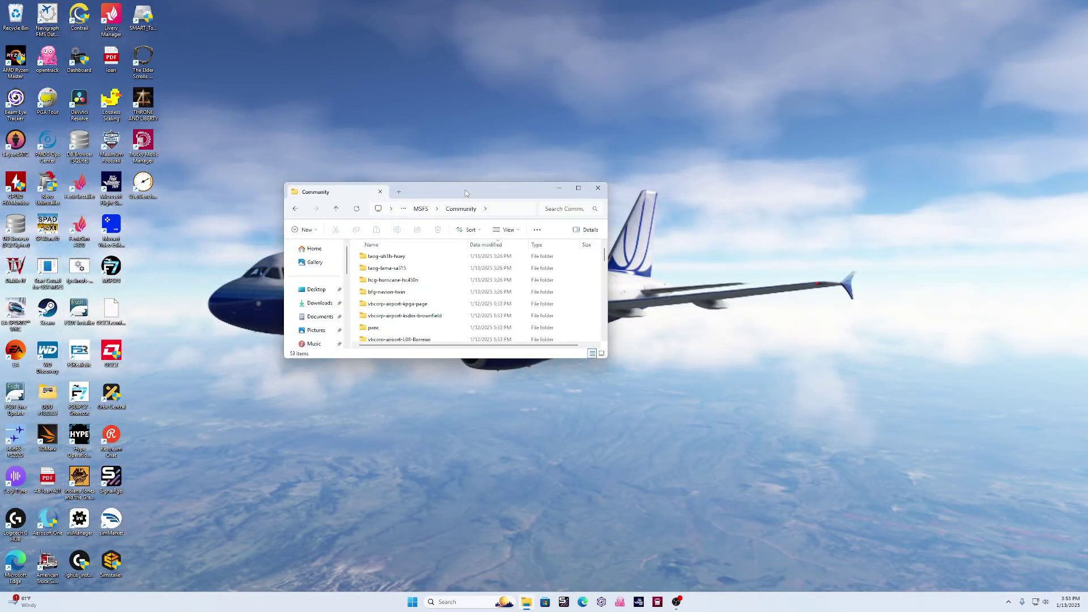
Step: Close the Community folder window with Alt+F4 and launch Microsoft Flight Simulator 2024 from the taskbar
key(alt+F4)
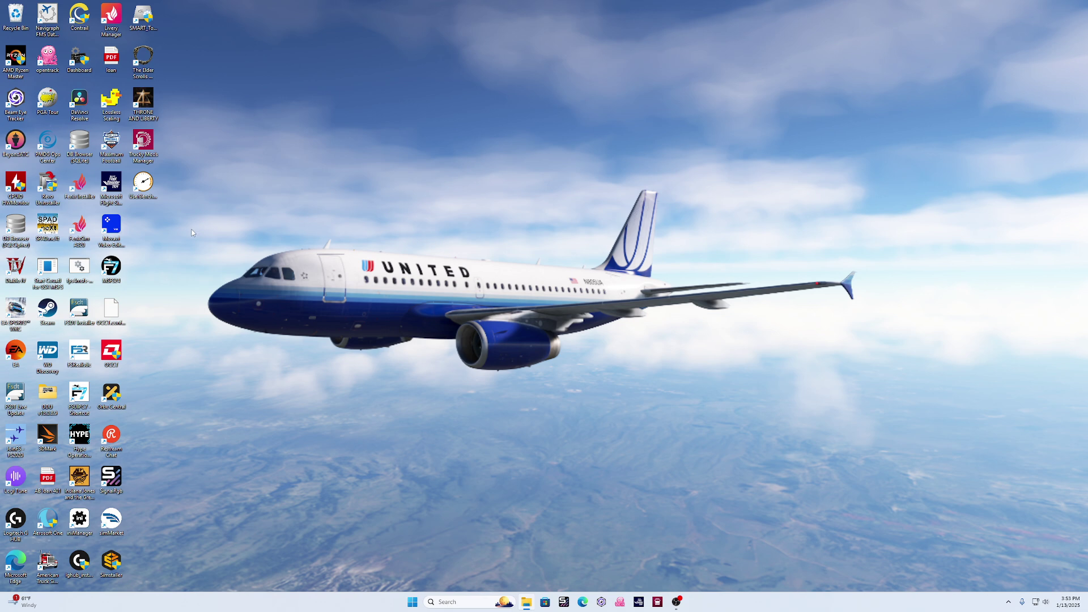
click(639, 600)
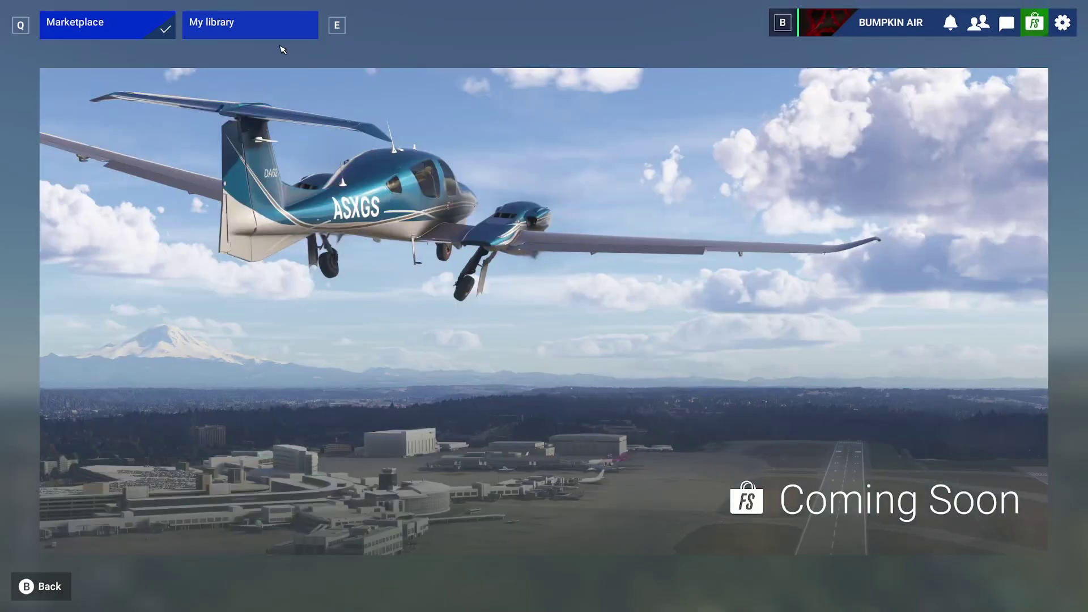
Step: Go to My library and view its storage settings showing the E:\MSFS content path
click(221, 26)
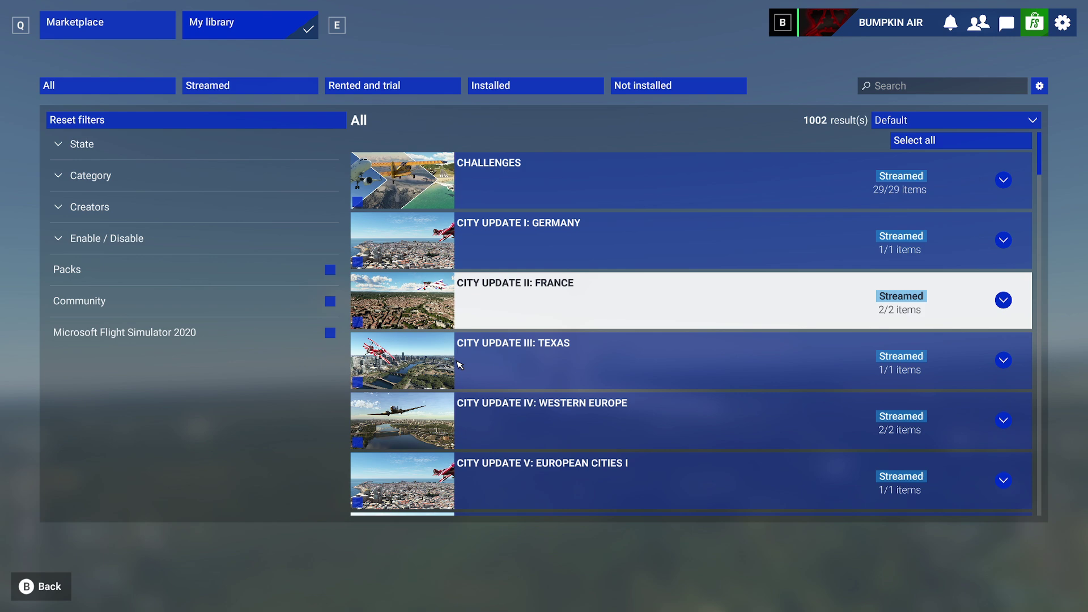
click(1039, 85)
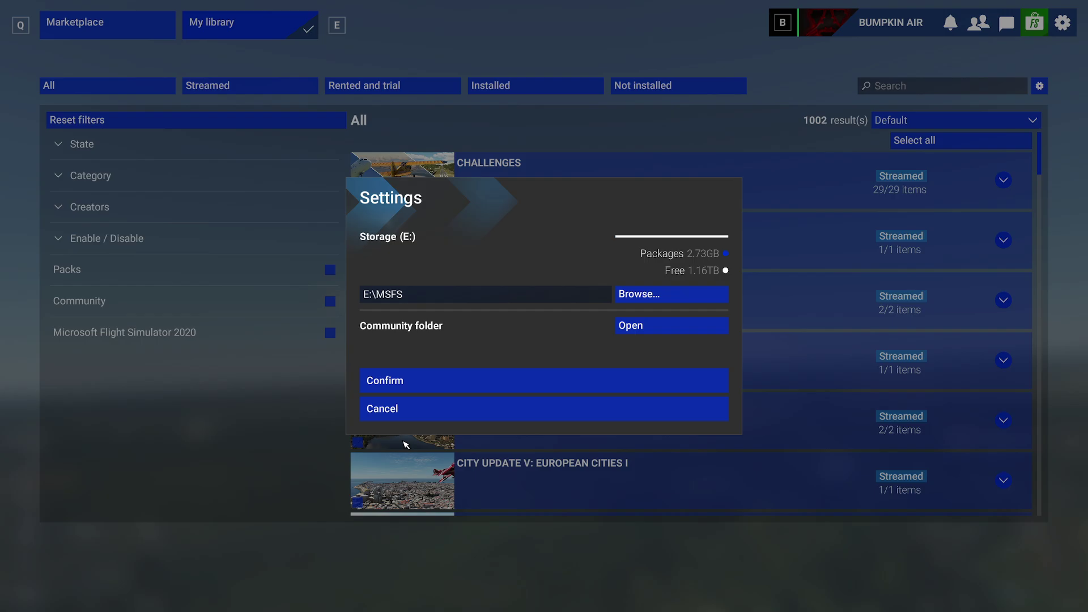
Step: Confirm the E:\MSFS storage location, dismiss the restart warning, and browse the library list
click(428, 383)
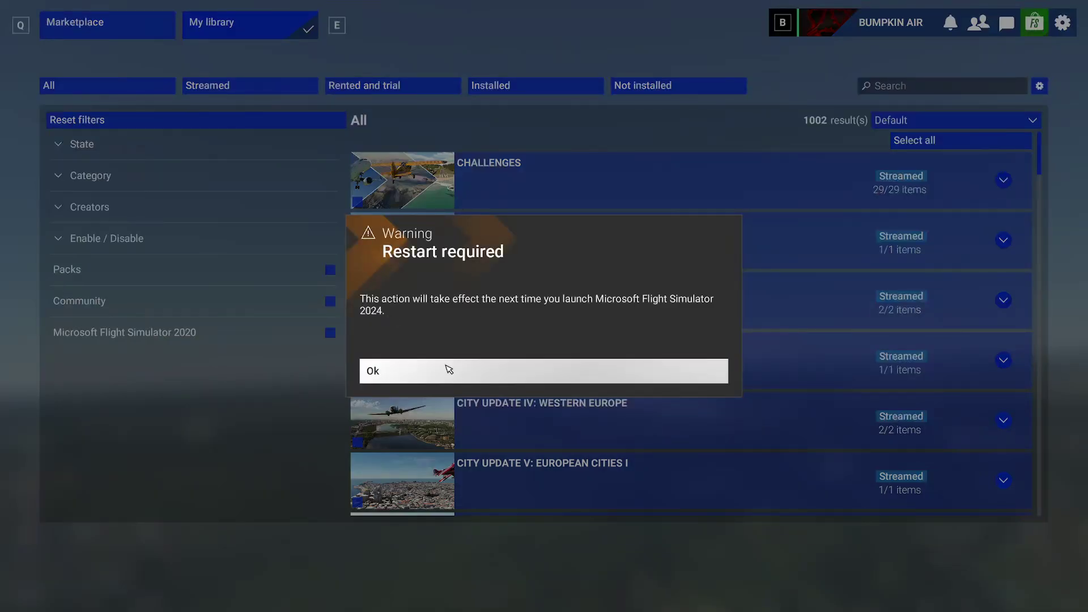
click(436, 378)
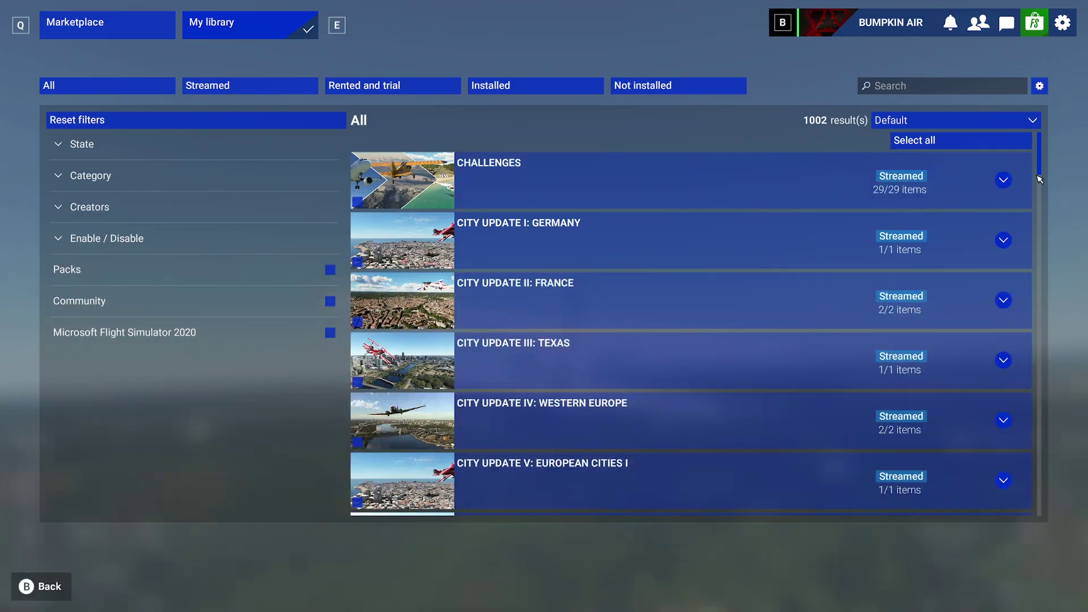
drag(1041, 167, 1054, 549)
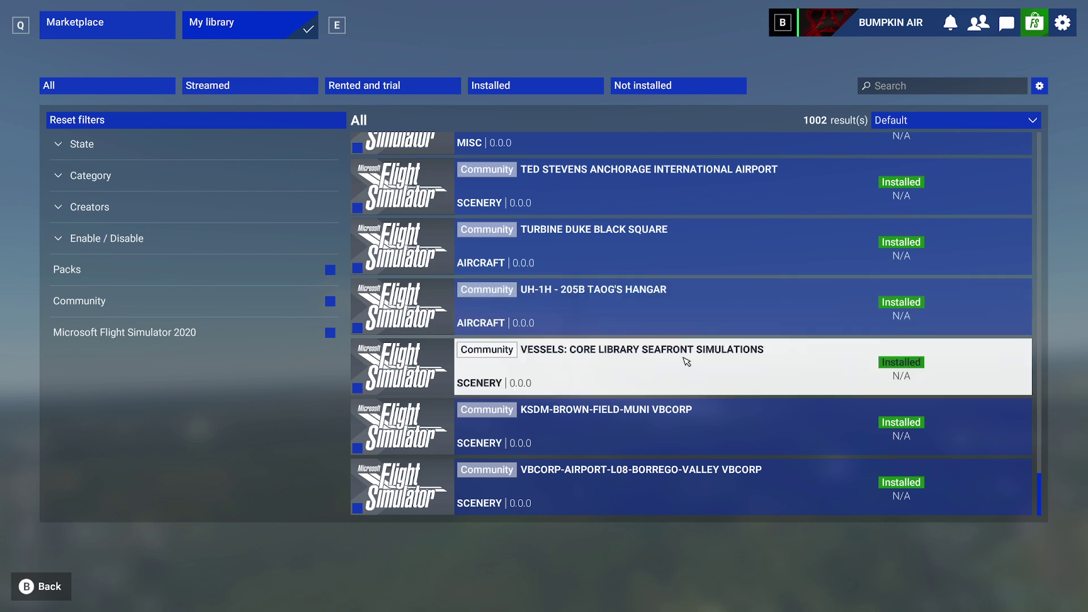
scroll(686, 360, up, 1)
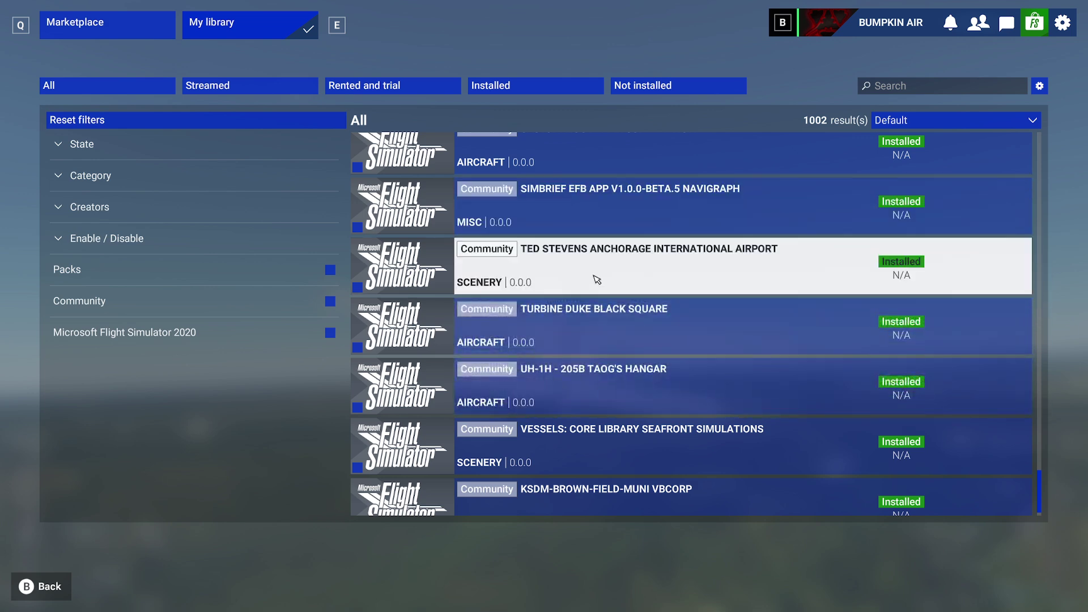
key(Left)
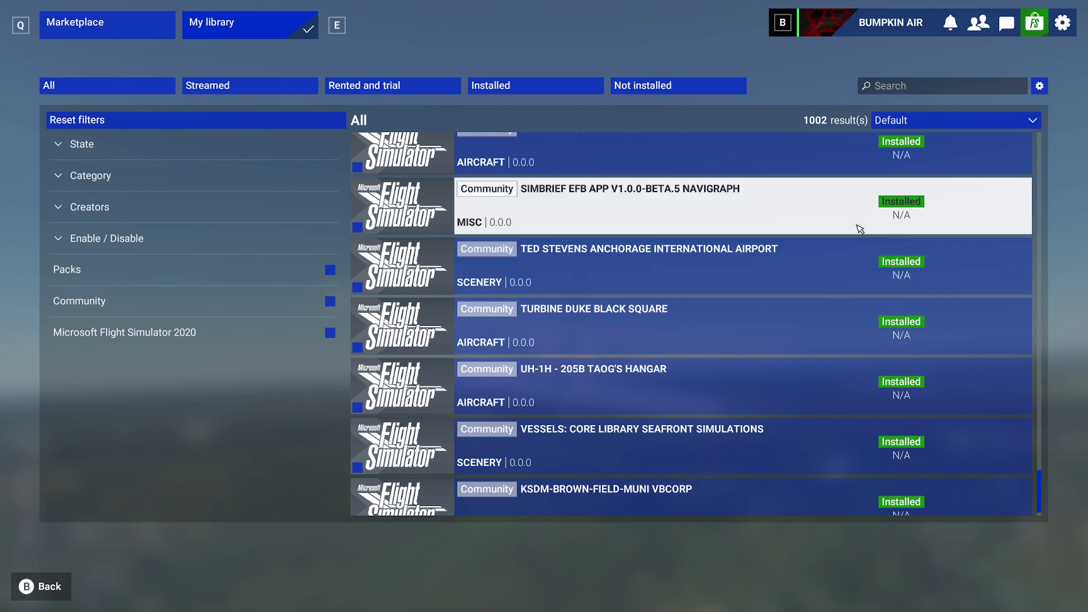
scroll(586, 279, up, 5)
scroll(587, 272, up, 5)
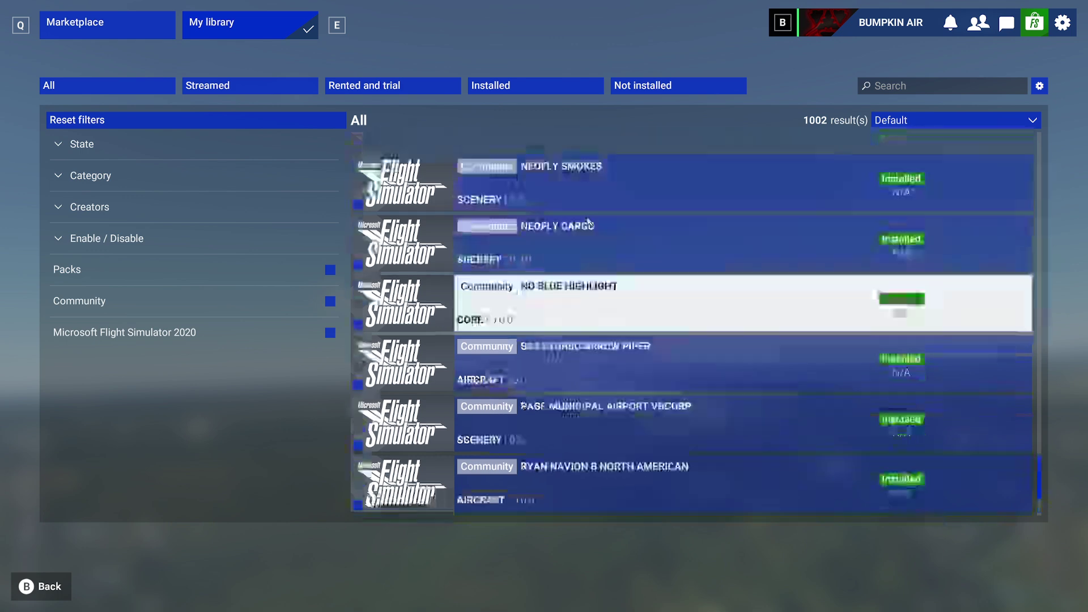
scroll(587, 246, up, 5)
scroll(587, 221, up, 5)
scroll(604, 220, up, 5)
scroll(621, 217, up, 1)
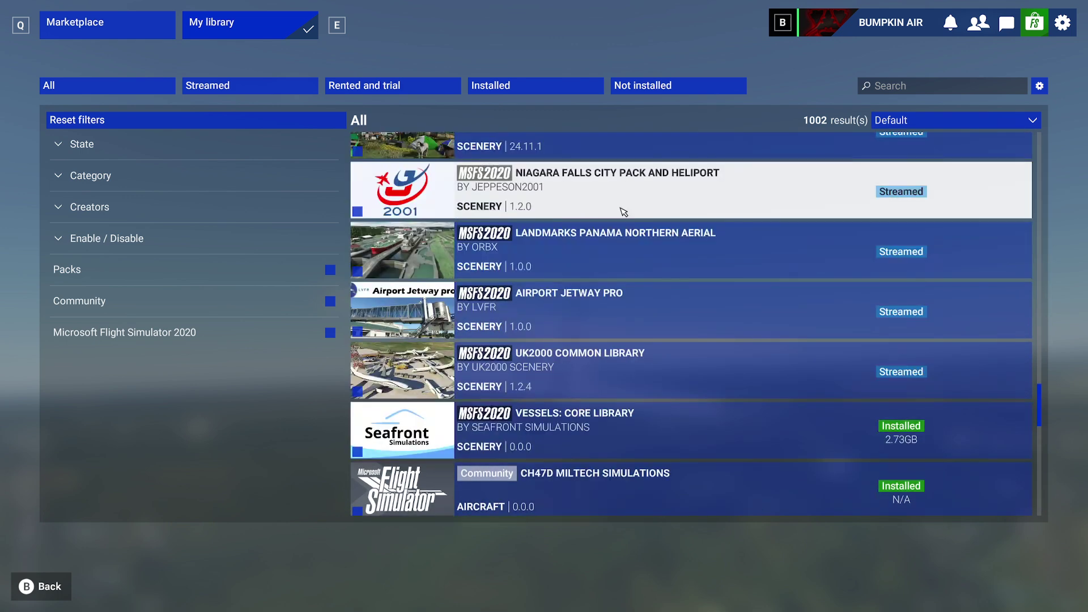
drag(1040, 389, 1059, 309)
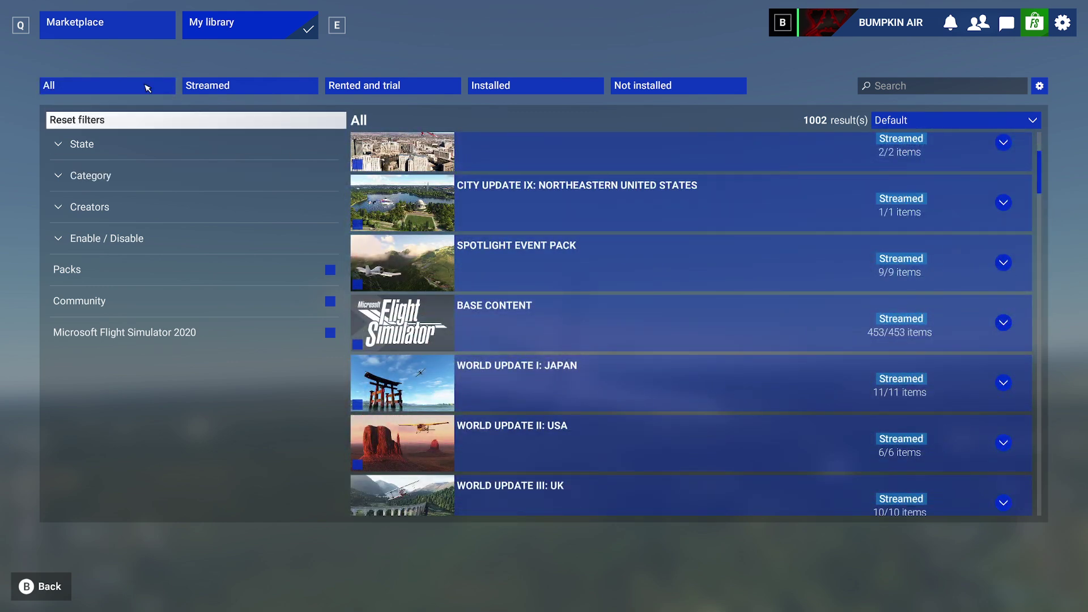
drag(1042, 180, 1043, 158)
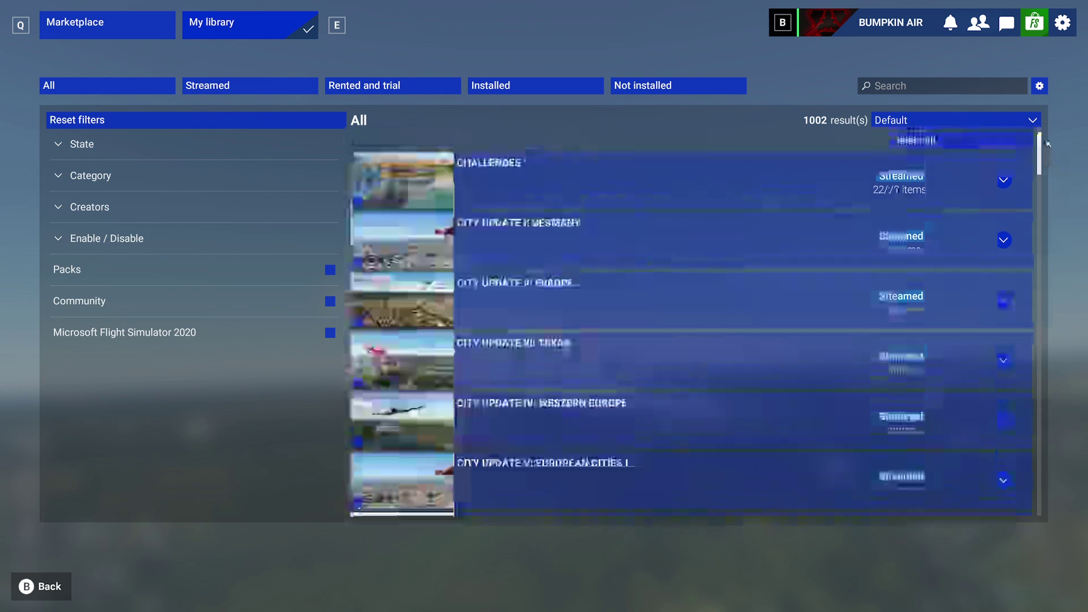
scroll(628, 197, down, 3)
scroll(608, 219, down, 2)
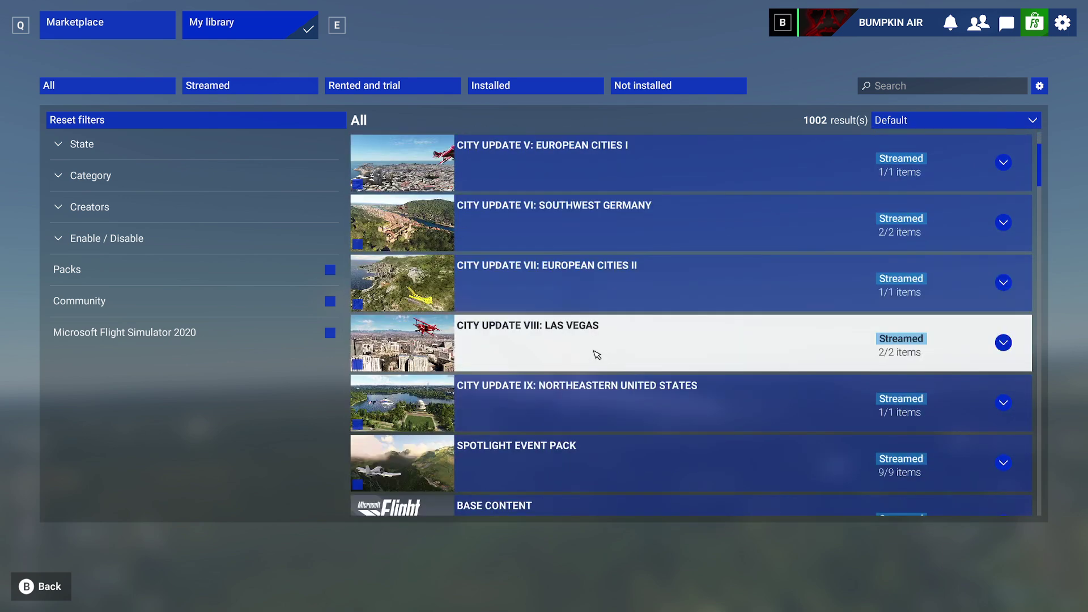
scroll(596, 443, down, 4)
scroll(704, 418, down, 3)
scroll(697, 430, down, 6)
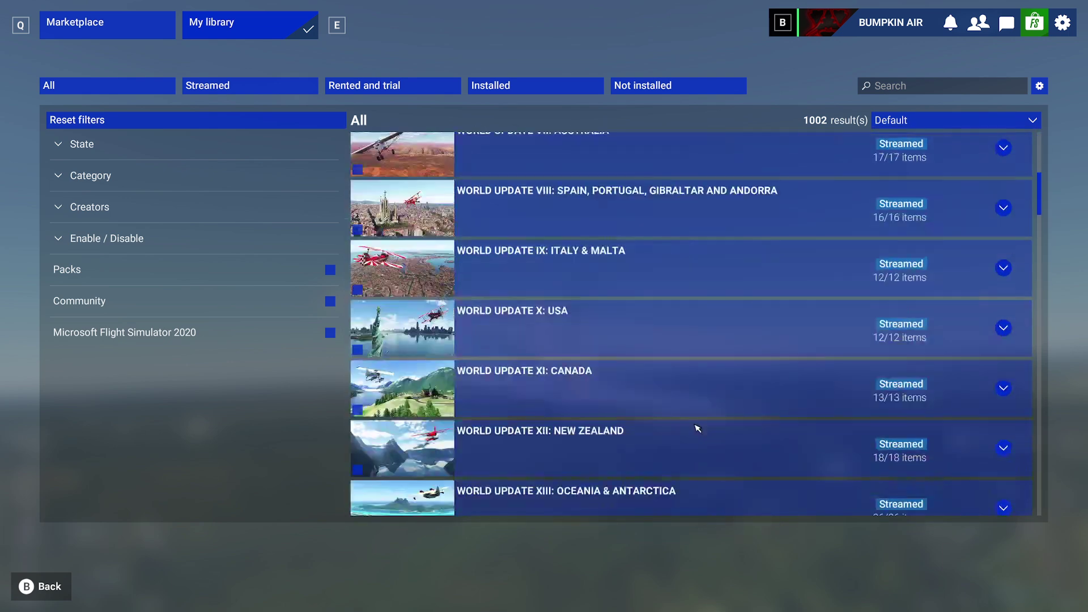
scroll(687, 372, down, 2)
scroll(687, 374, down, 3)
scroll(684, 372, down, 2)
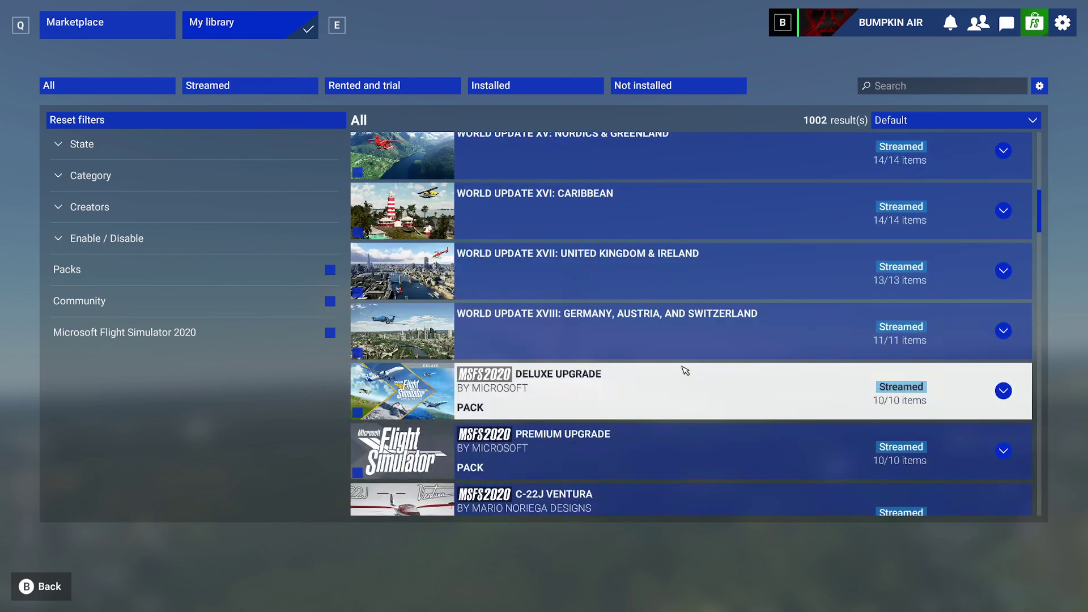
scroll(693, 358, down, 3)
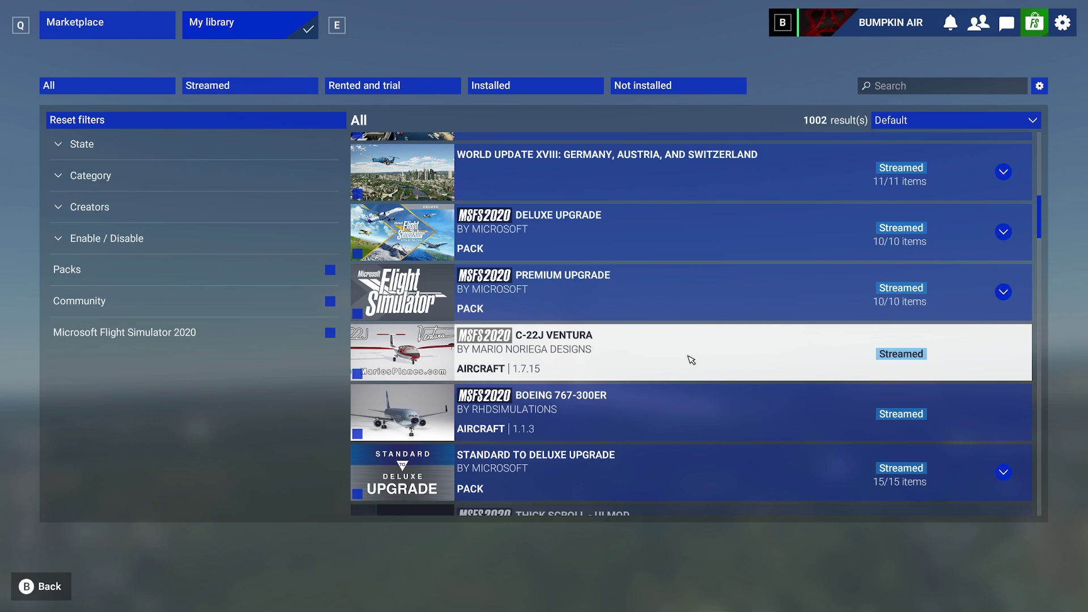
scroll(689, 442, down, 3)
scroll(696, 460, down, 1)
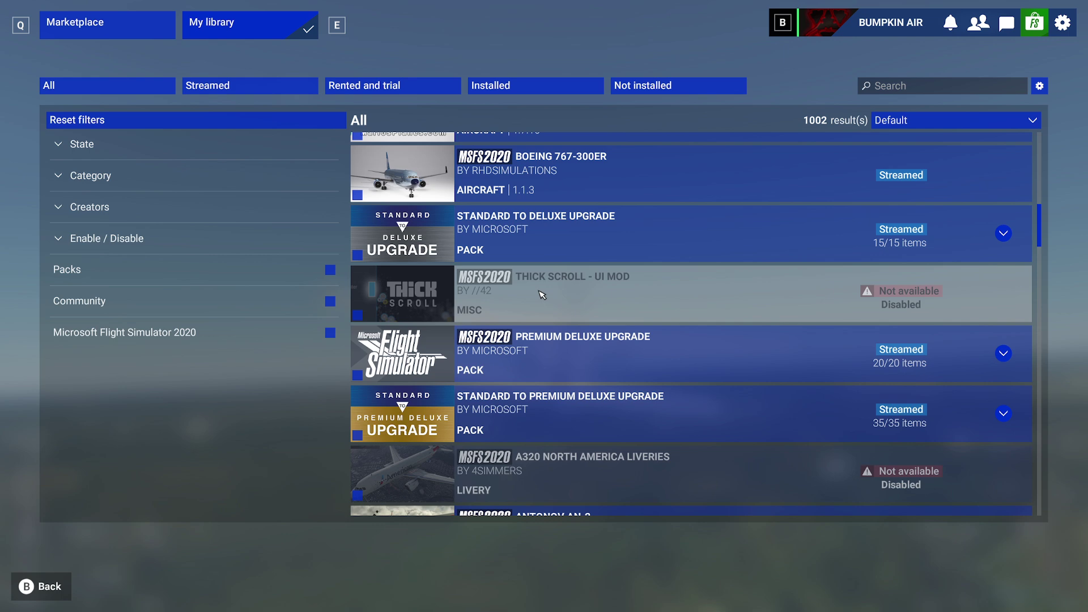
scroll(570, 291, down, 3)
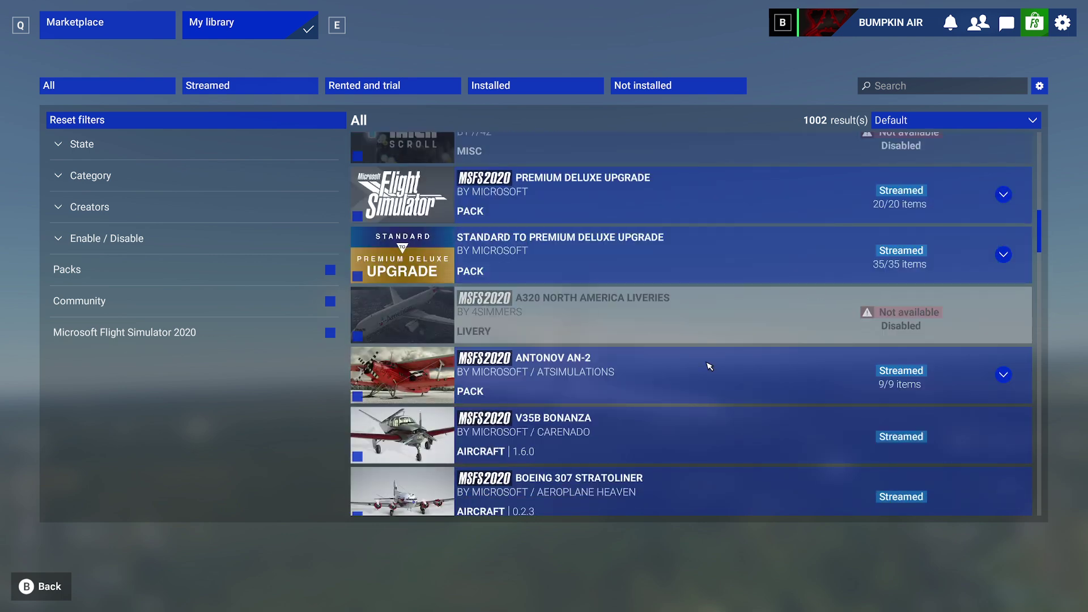
scroll(673, 311, down, 2)
scroll(673, 312, down, 4)
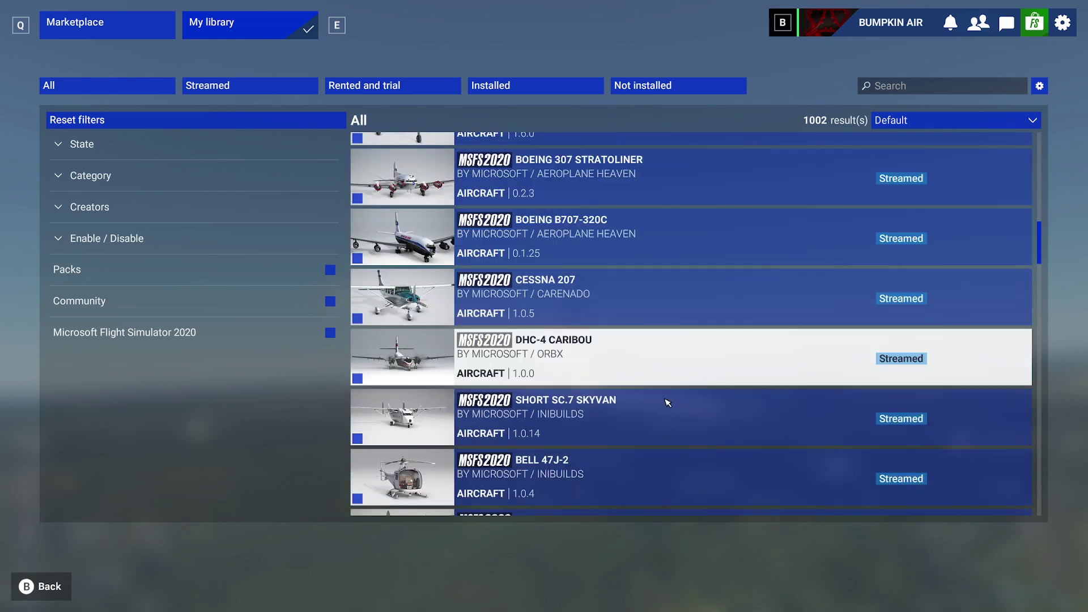
scroll(678, 365, down, 6)
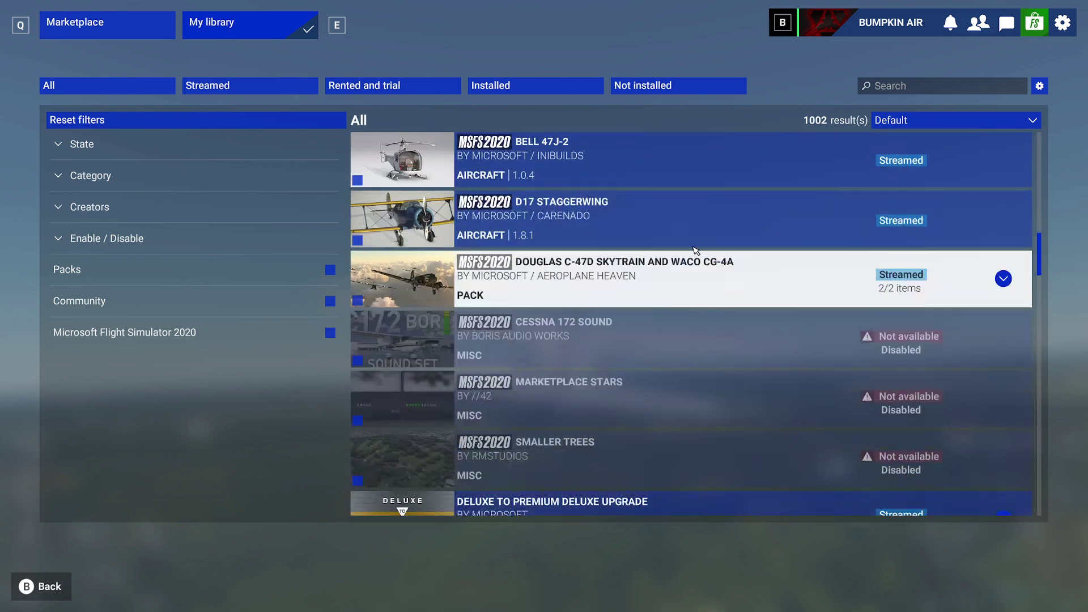
scroll(692, 382, down, 2)
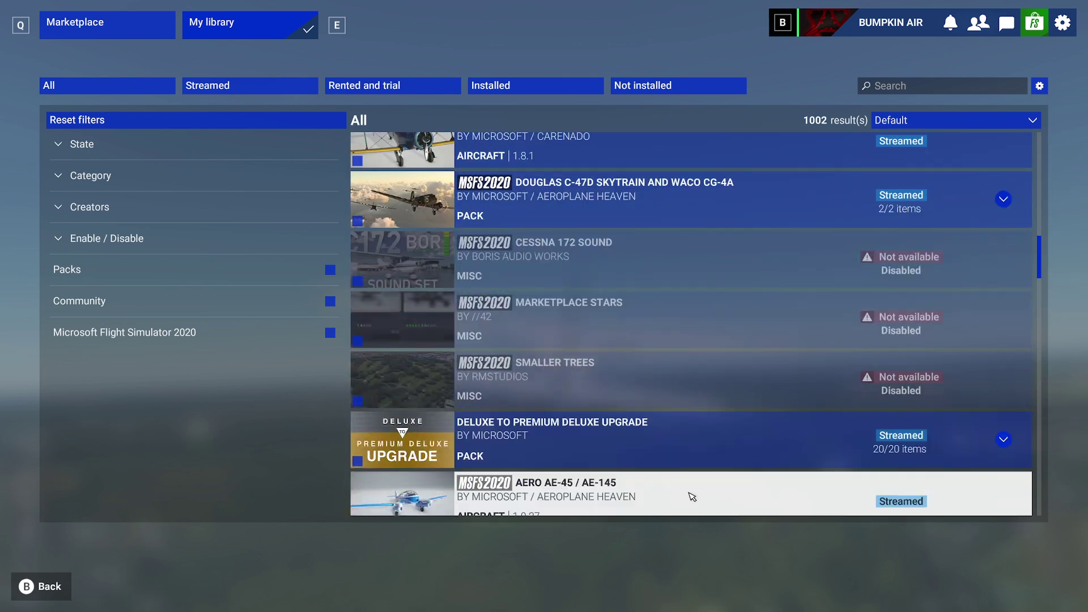
scroll(557, 481, down, 2)
scroll(566, 488, down, 4)
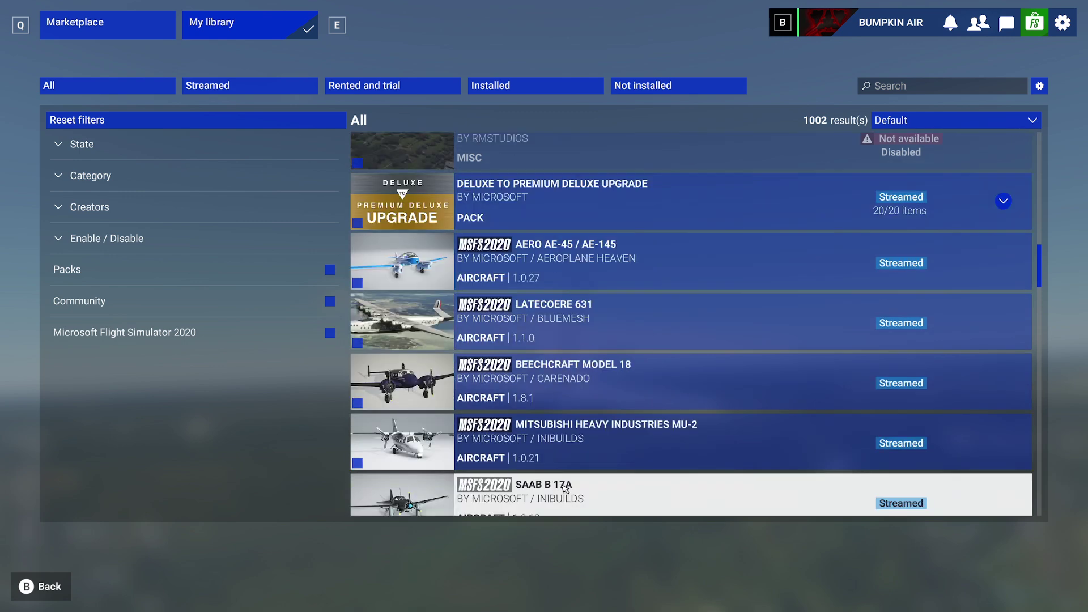
scroll(566, 408, up, 4)
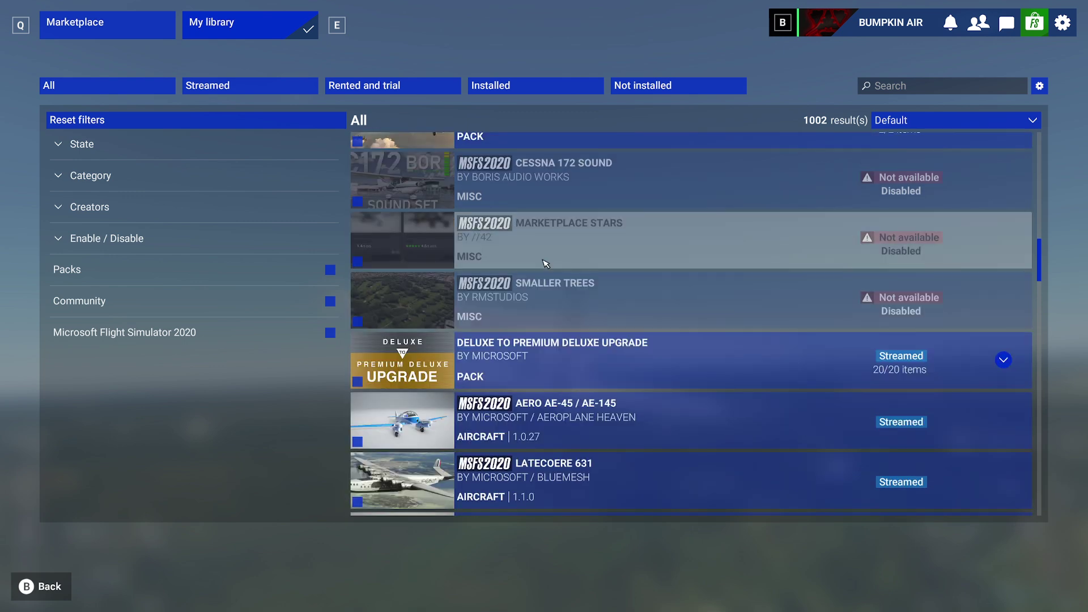
scroll(534, 294, down, 8)
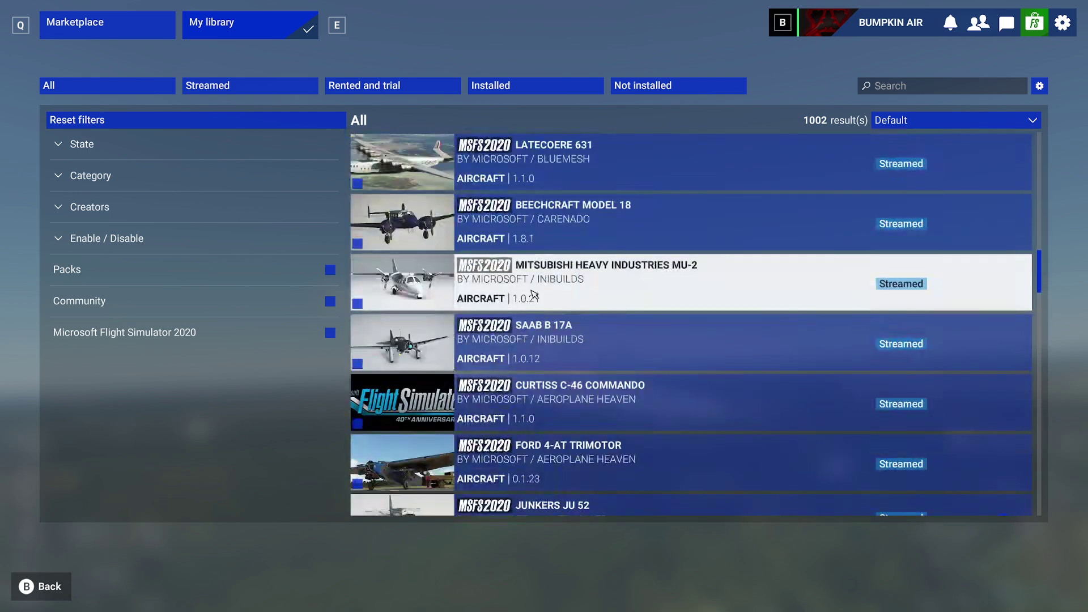
scroll(533, 293, down, 8)
scroll(534, 293, down, 7)
scroll(535, 294, up, 5)
scroll(534, 293, down, 2)
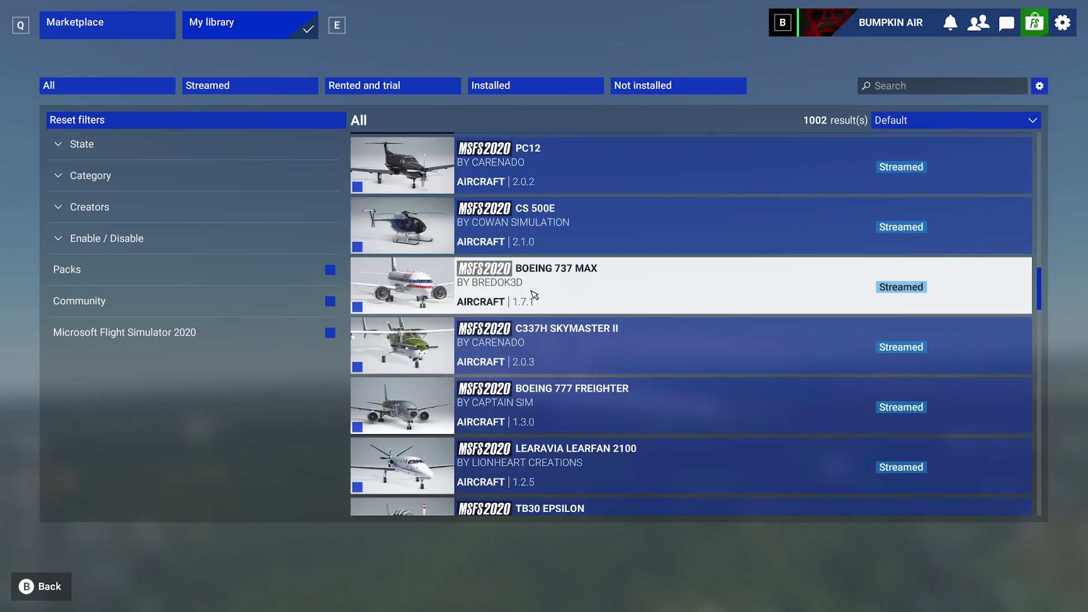
scroll(1041, 289, down, 7)
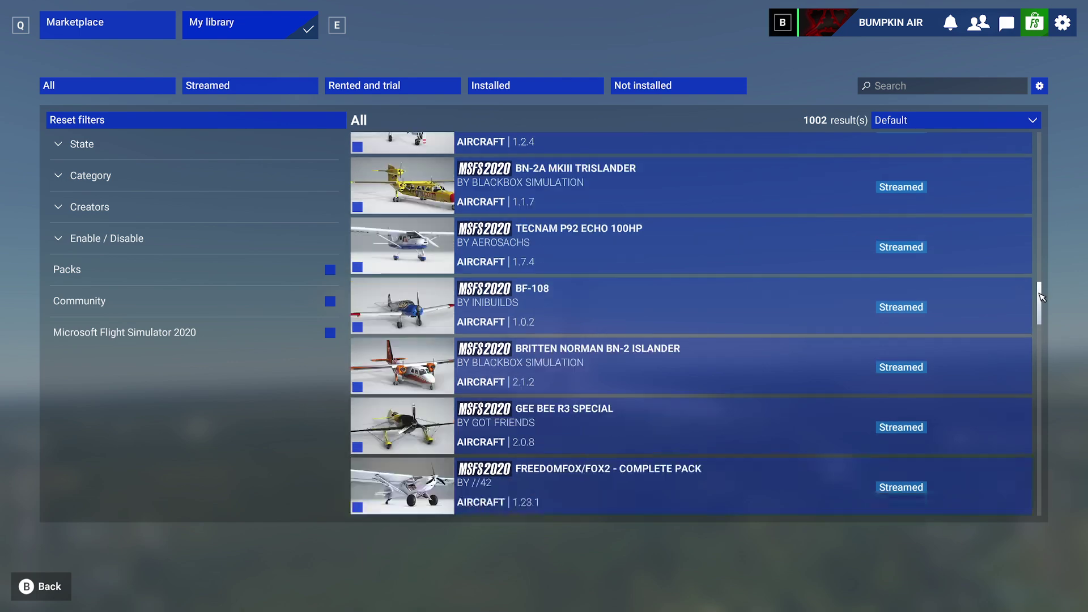
drag(1040, 290, 1033, 335)
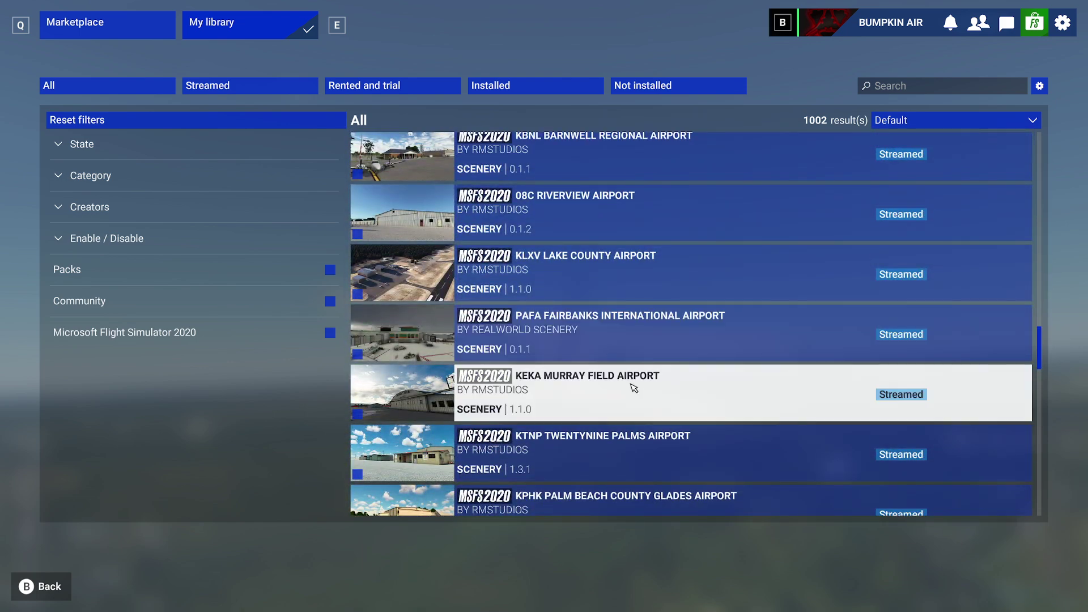
scroll(544, 413, down, 3)
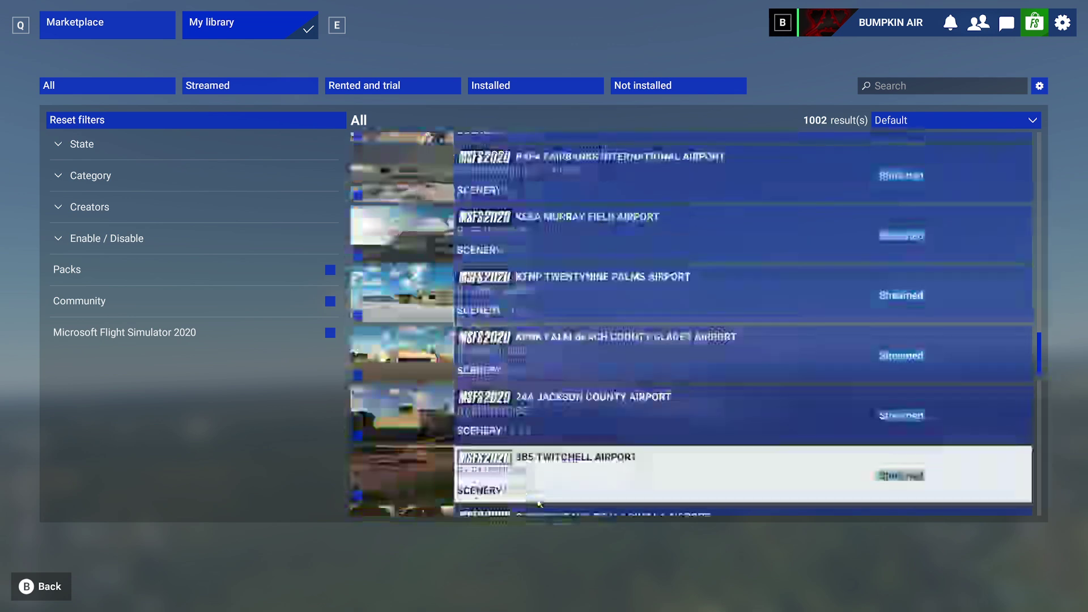
scroll(584, 426, down, 3)
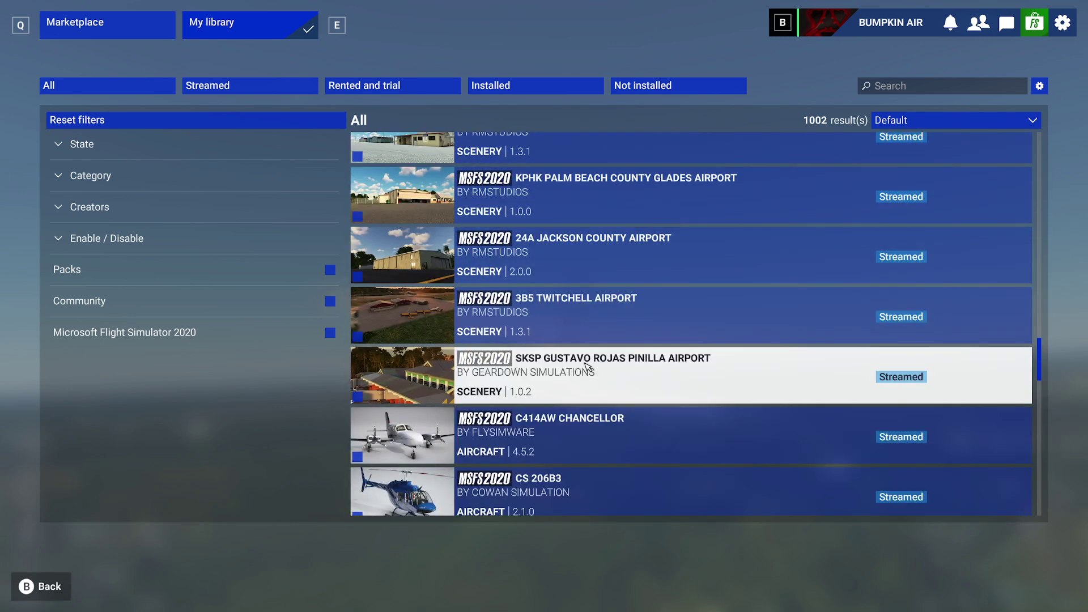
scroll(587, 349, up, 1)
scroll(607, 346, up, 2)
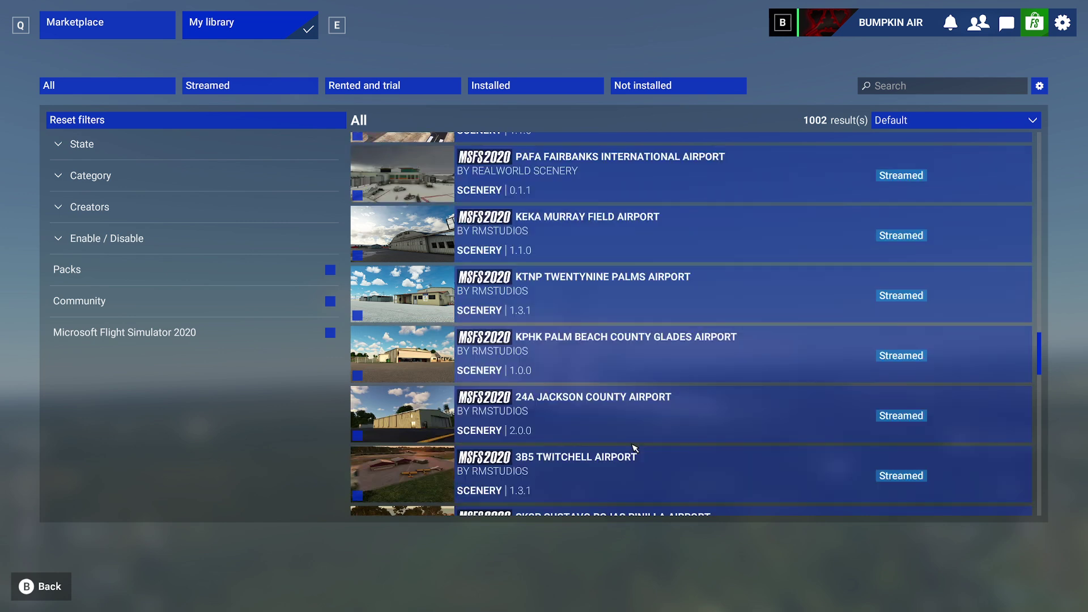
scroll(633, 232, up, 1)
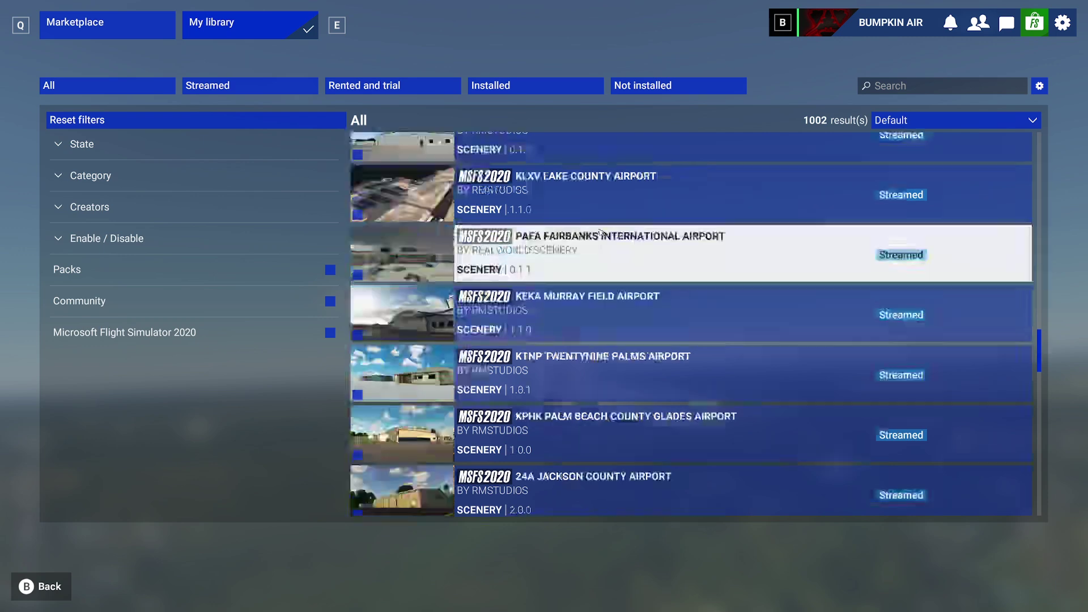
scroll(609, 315, down, 3)
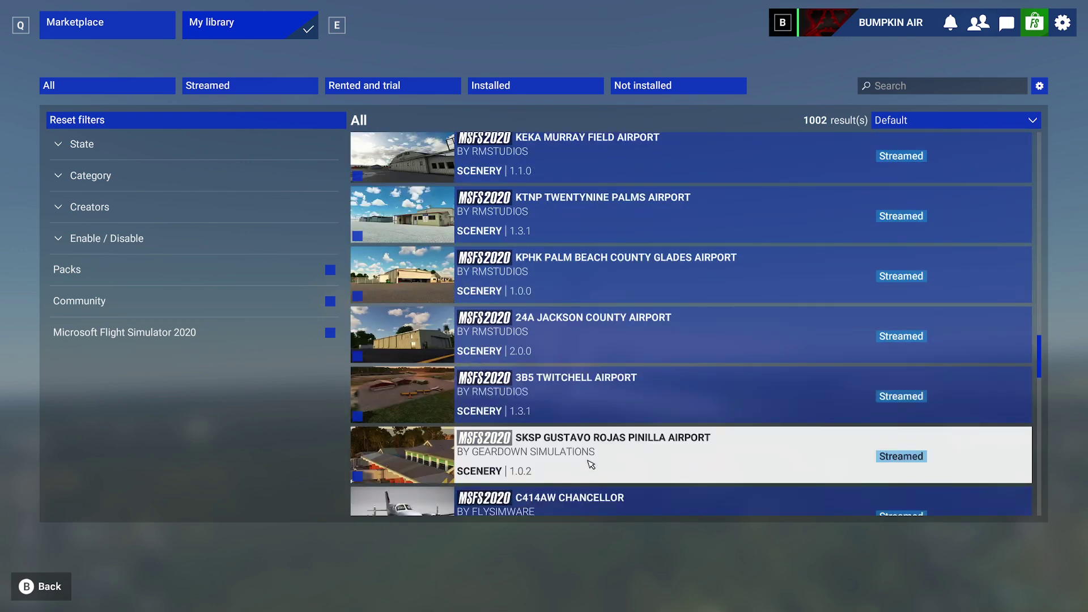
scroll(561, 425, up, 1)
scroll(581, 340, up, 1)
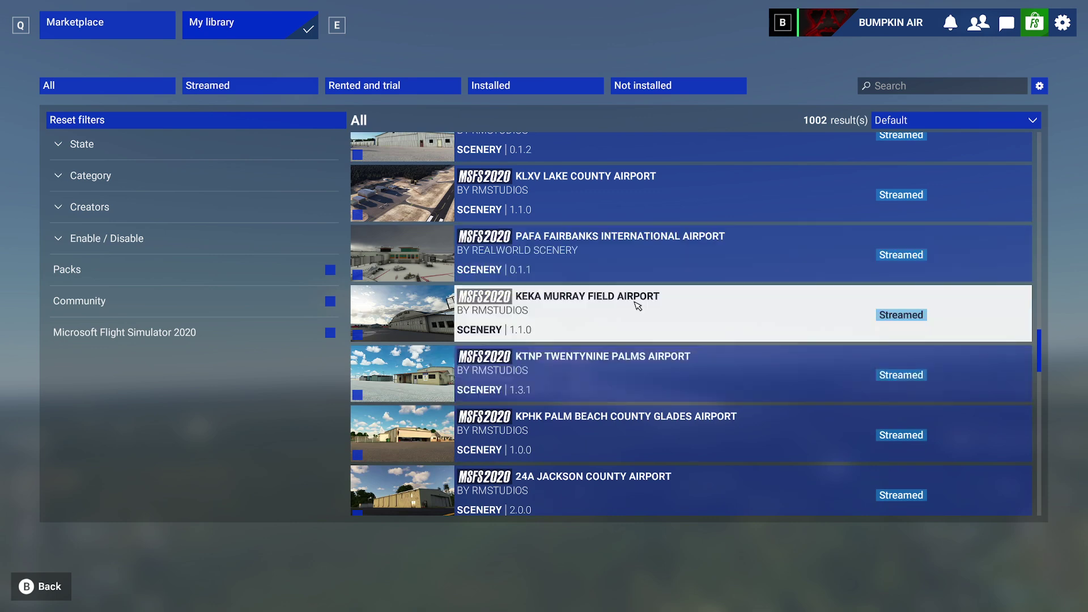
scroll(636, 304, up, 2)
scroll(637, 304, up, 1)
scroll(849, 320, up, 1)
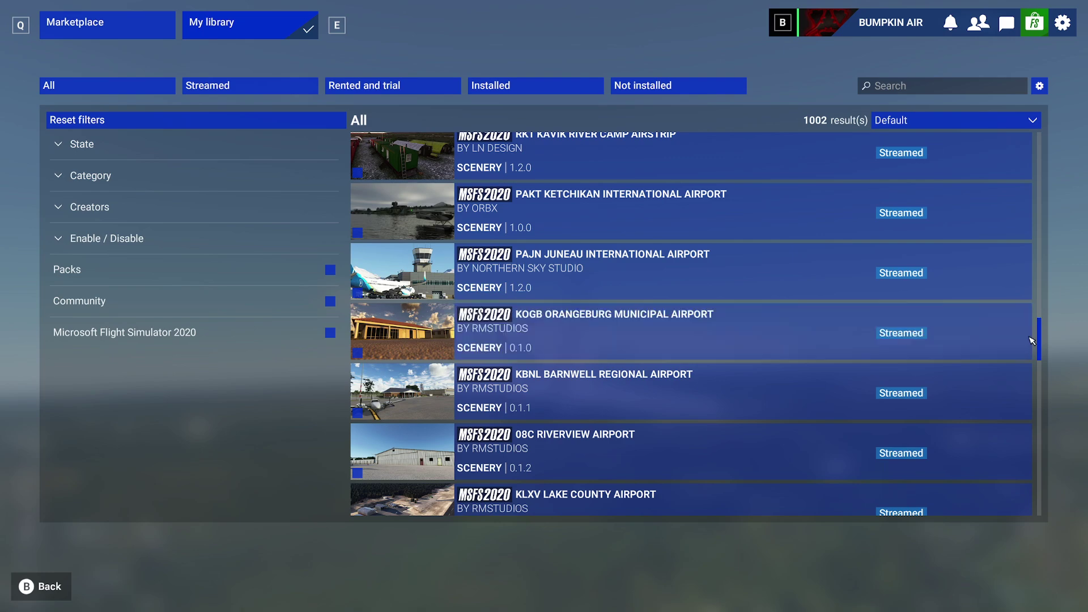
drag(1043, 345, 1057, 273)
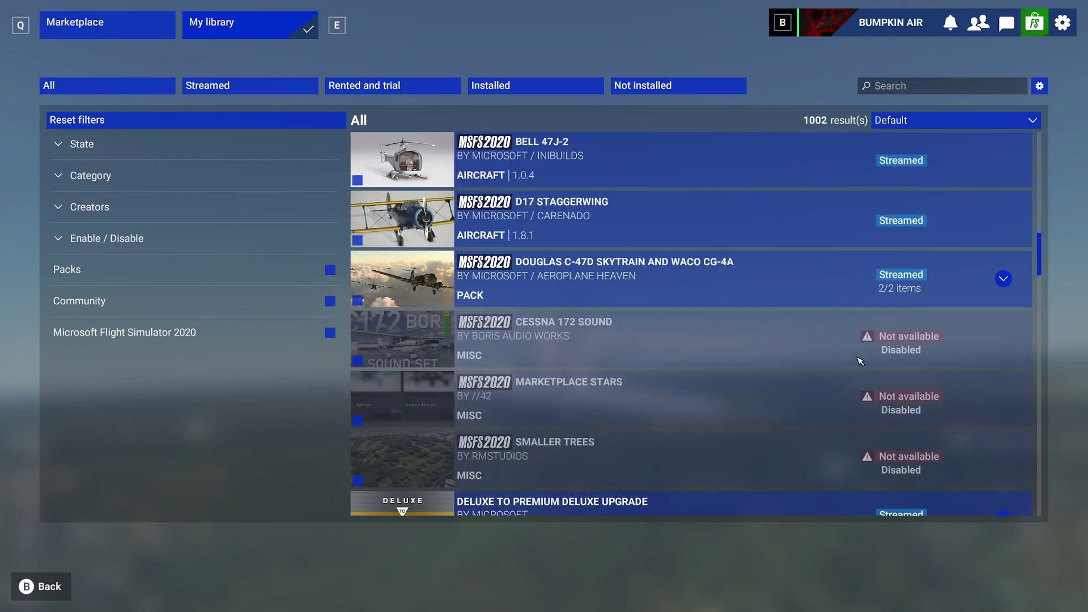
mouse_move(1043, 257)
mouse_down()
mouse_move(1039, 201)
mouse_move(1039, 493)
mouse_up()
scroll(793, 442, down, 3)
scroll(794, 420, up, 3)
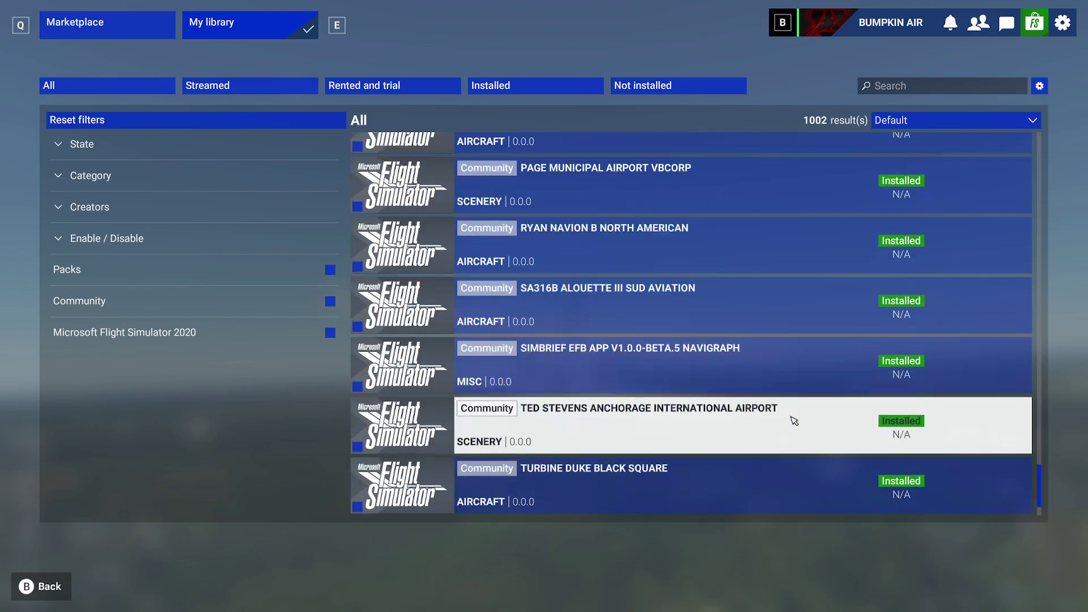
scroll(794, 420, up, 4)
scroll(793, 420, up, 4)
scroll(793, 420, up, 4)
scroll(794, 420, up, 4)
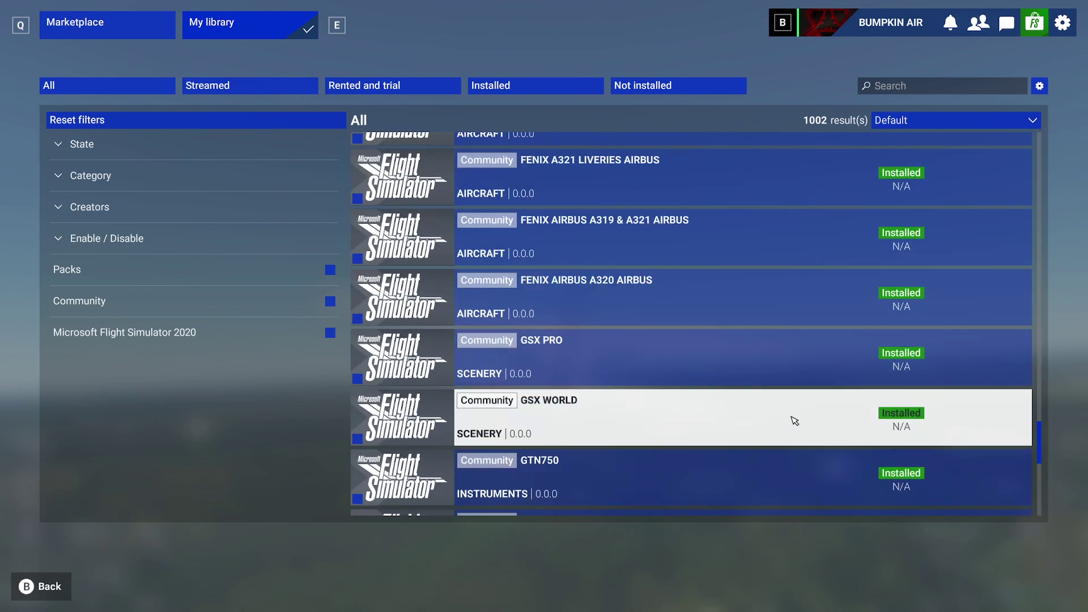
scroll(794, 420, up, 4)
scroll(794, 420, up, 3)
scroll(793, 420, up, 4)
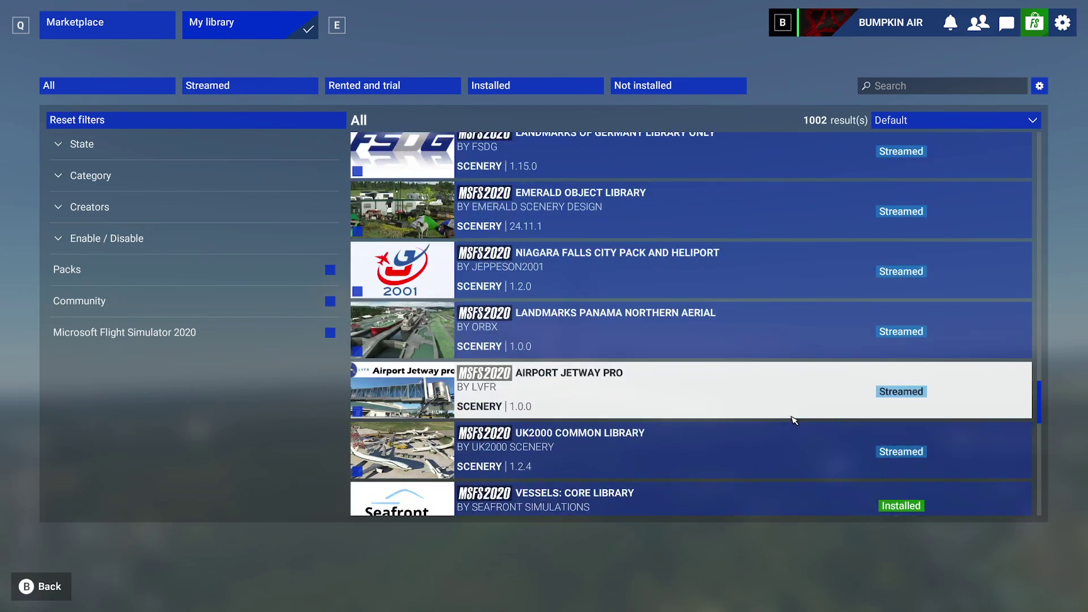
scroll(772, 451, up, 3)
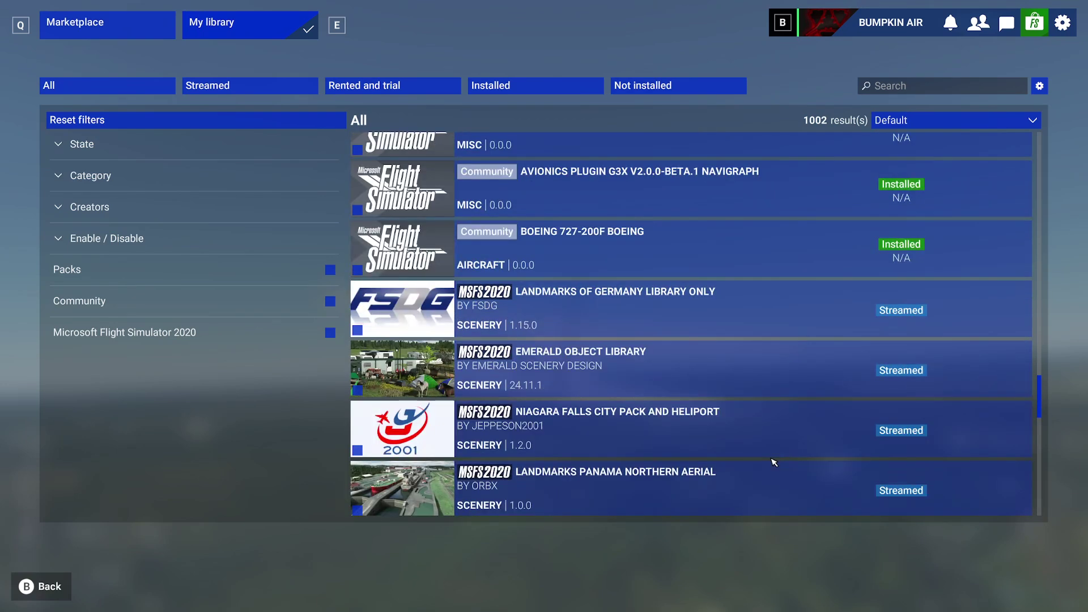
scroll(741, 424, up, 3)
scroll(740, 424, up, 3)
scroll(740, 424, up, 4)
scroll(741, 424, up, 3)
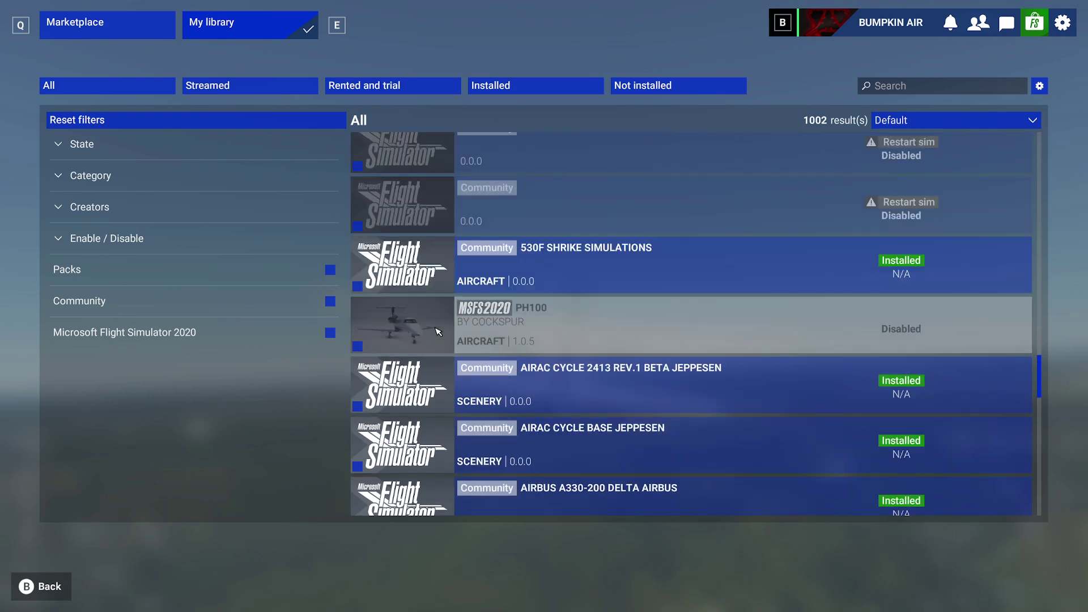
Step: Enable the disabled PH100 add-on, acknowledge the restart warning, and deselect PH100
click(840, 337)
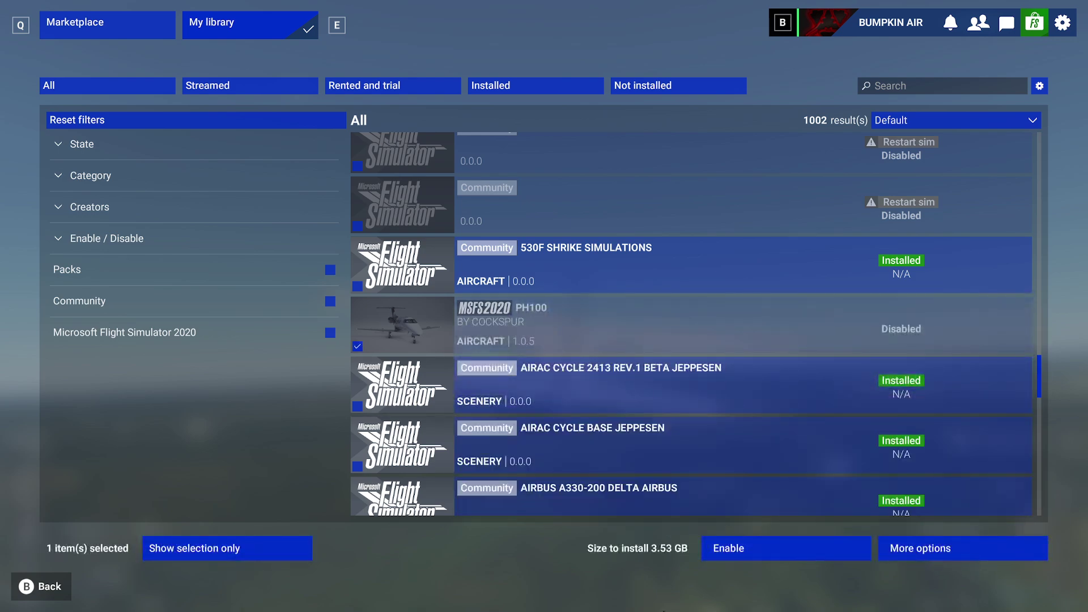
click(791, 545)
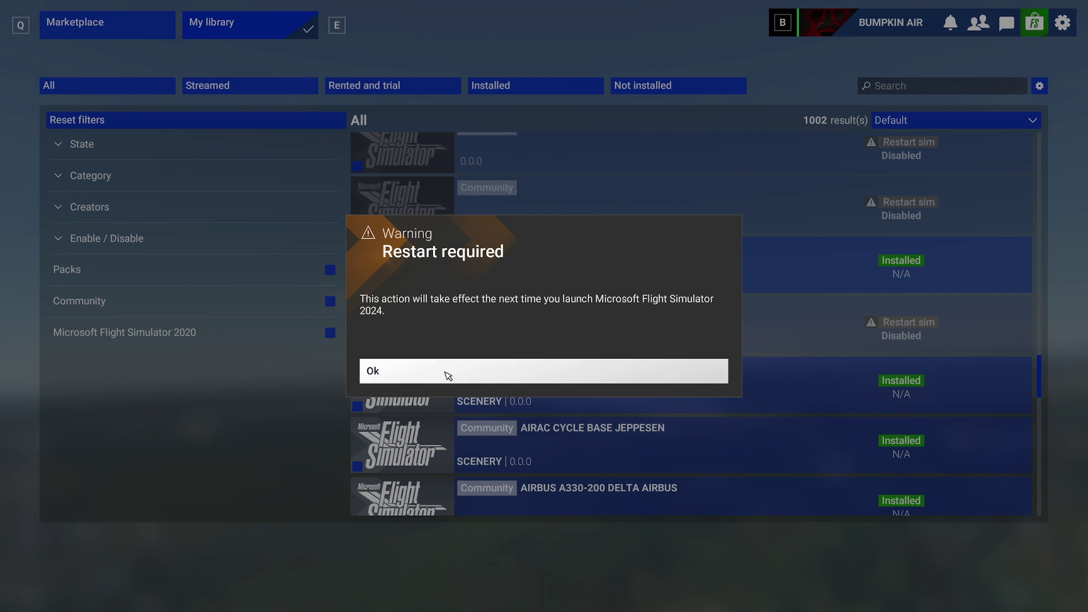
click(444, 369)
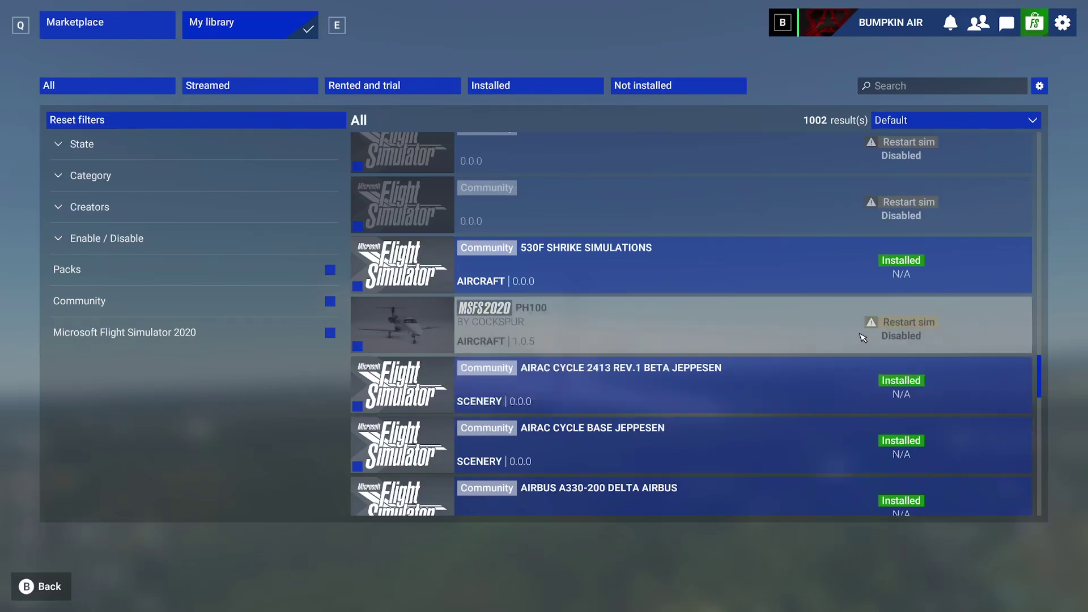
click(471, 339)
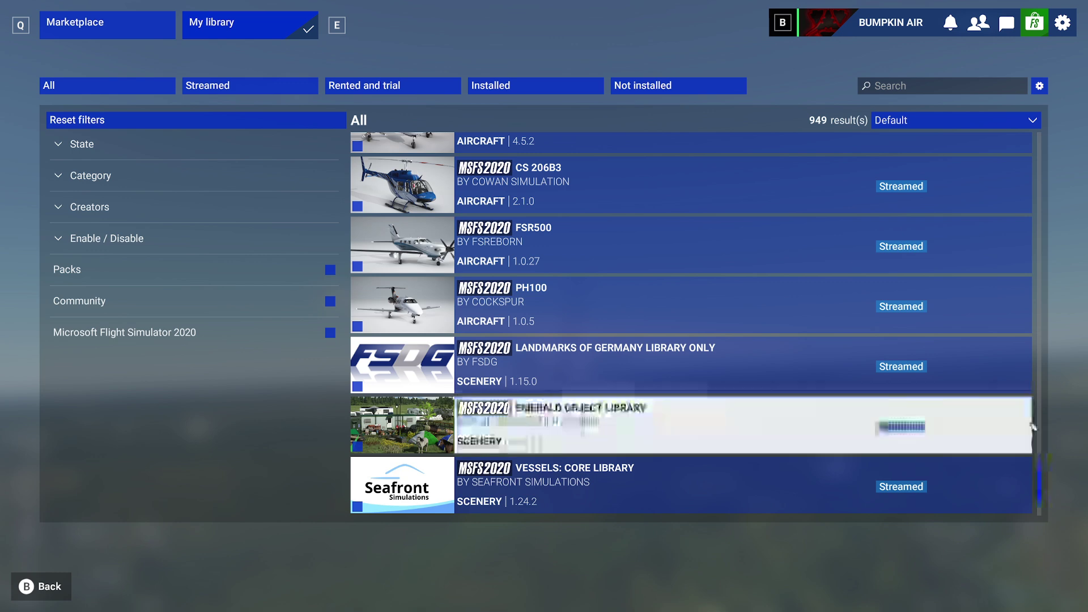
scroll(777, 377, up, 3)
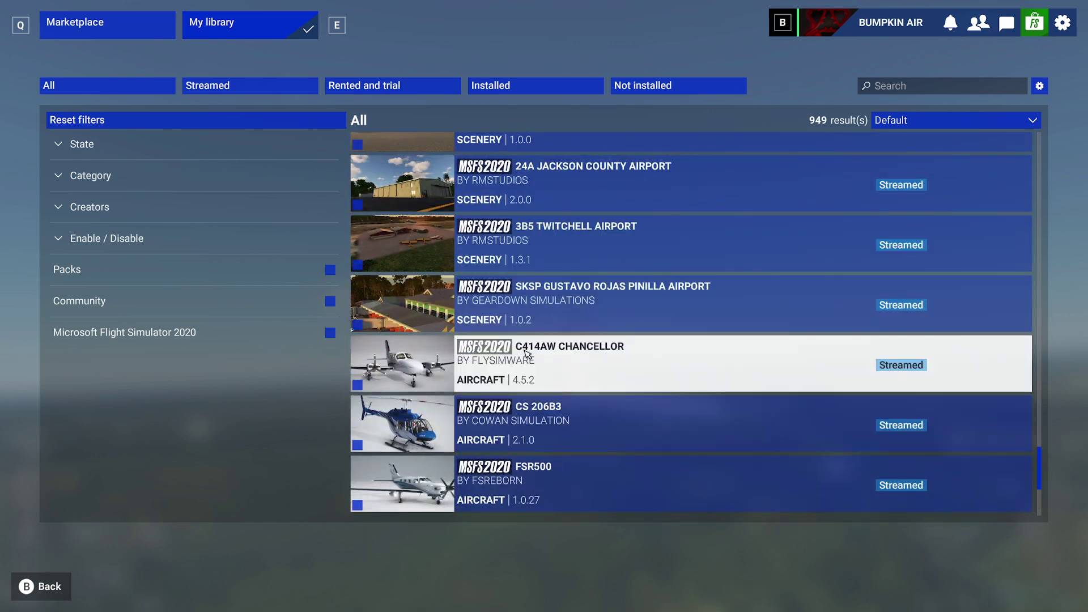
scroll(595, 485, up, 1)
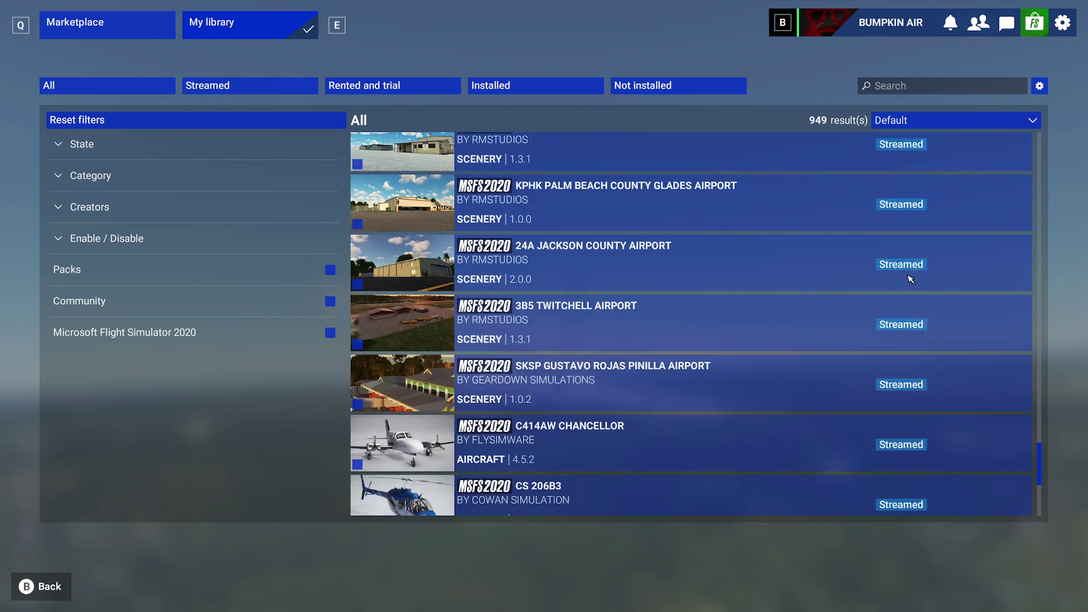
scroll(655, 376, up, 5)
scroll(587, 380, up, 5)
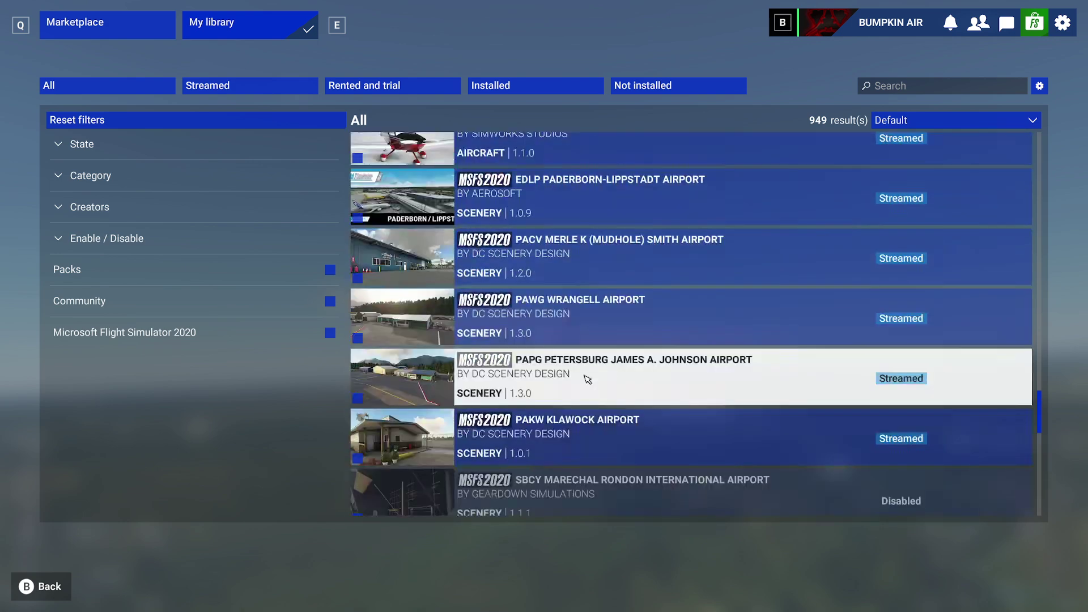
scroll(587, 380, up, 5)
scroll(595, 382, up, 5)
scroll(626, 373, up, 5)
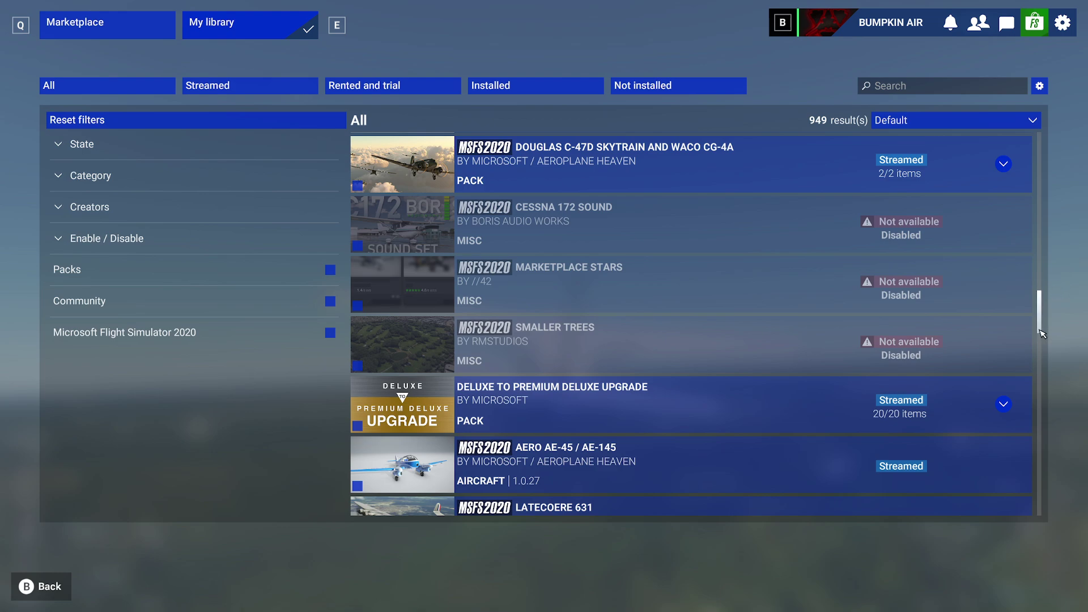
drag(1041, 334, 1041, 425)
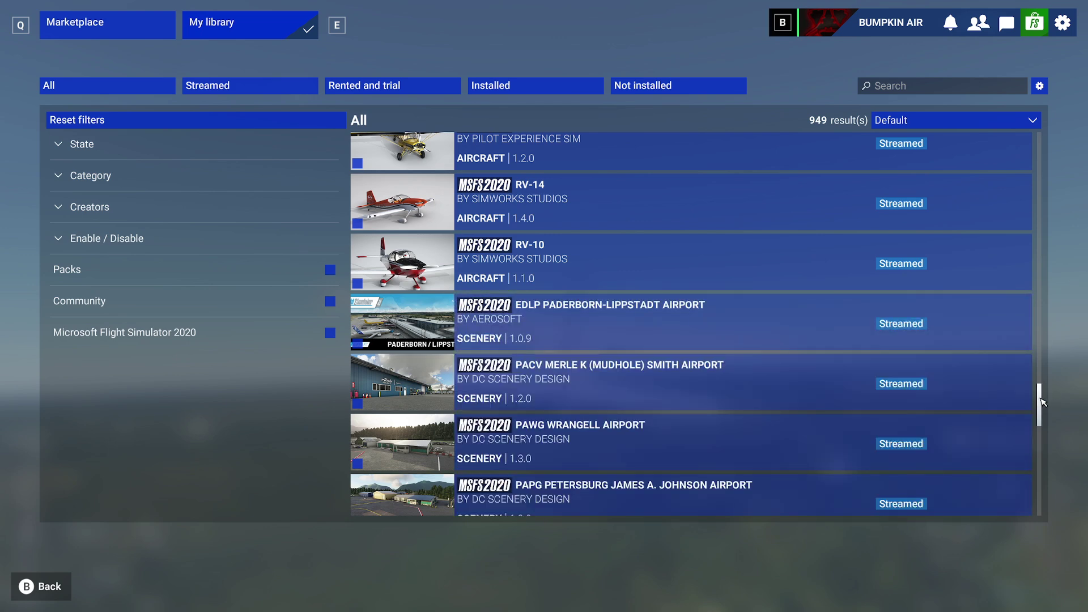
mouse_move(1042, 400)
mouse_down()
mouse_move(1040, 498)
mouse_move(1018, 136)
mouse_up()
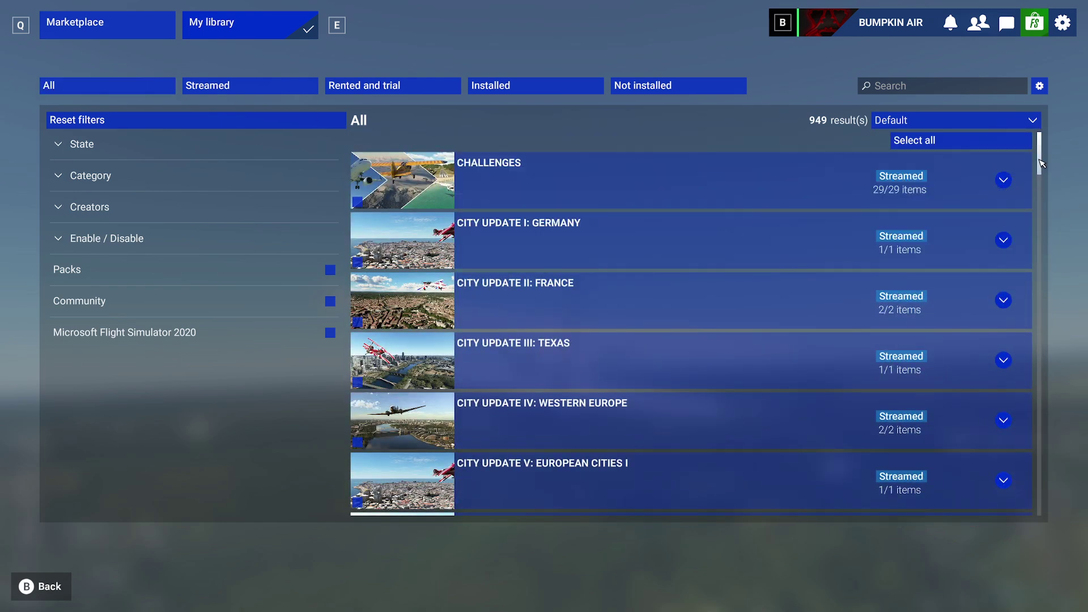
drag(1040, 163, 1065, 523)
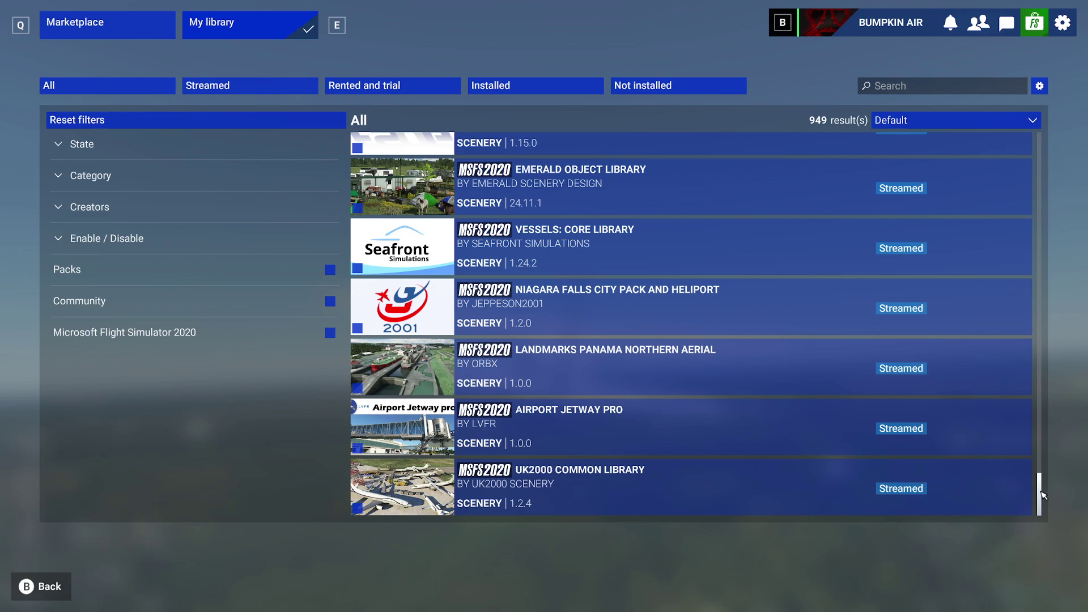
mouse_move(1042, 495)
mouse_down()
mouse_move(1013, 174)
mouse_move(591, 426)
mouse_up()
Step: Back out of the library to the main menu and start Free Flight
click(30, 595)
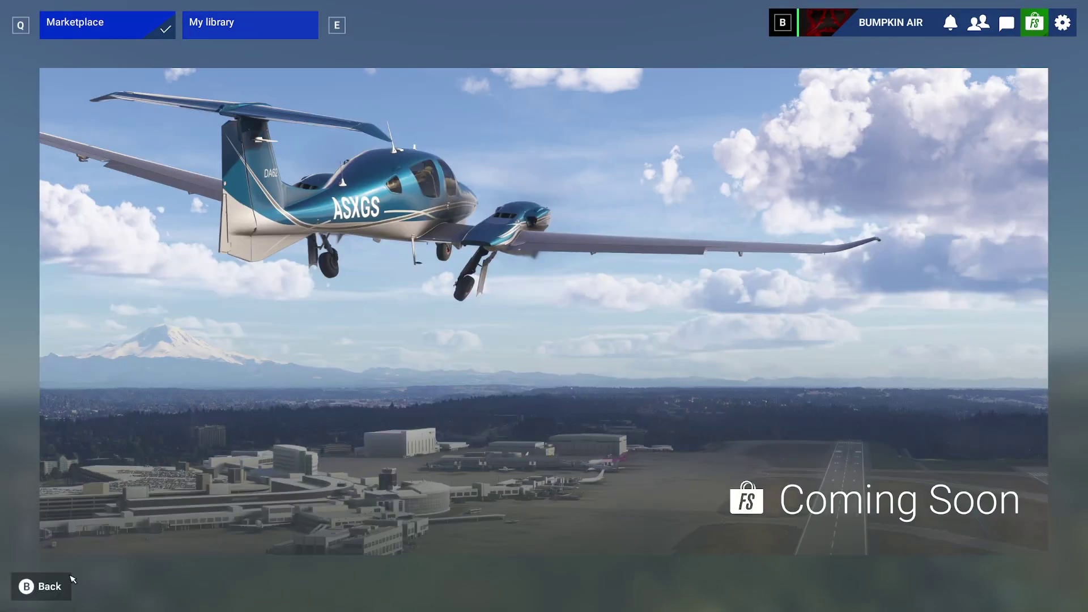
click(60, 594)
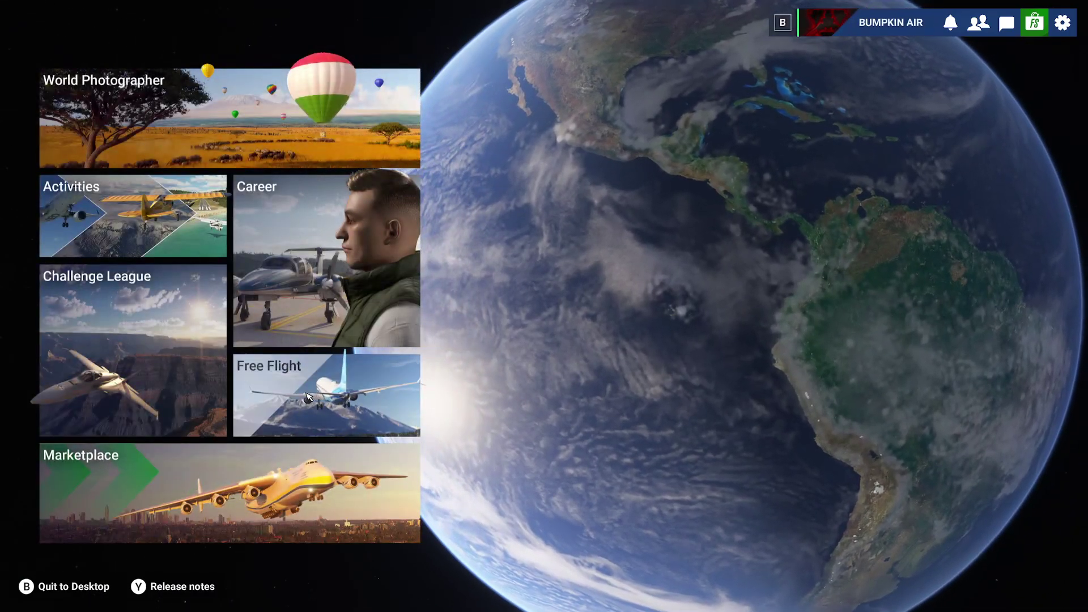
click(255, 387)
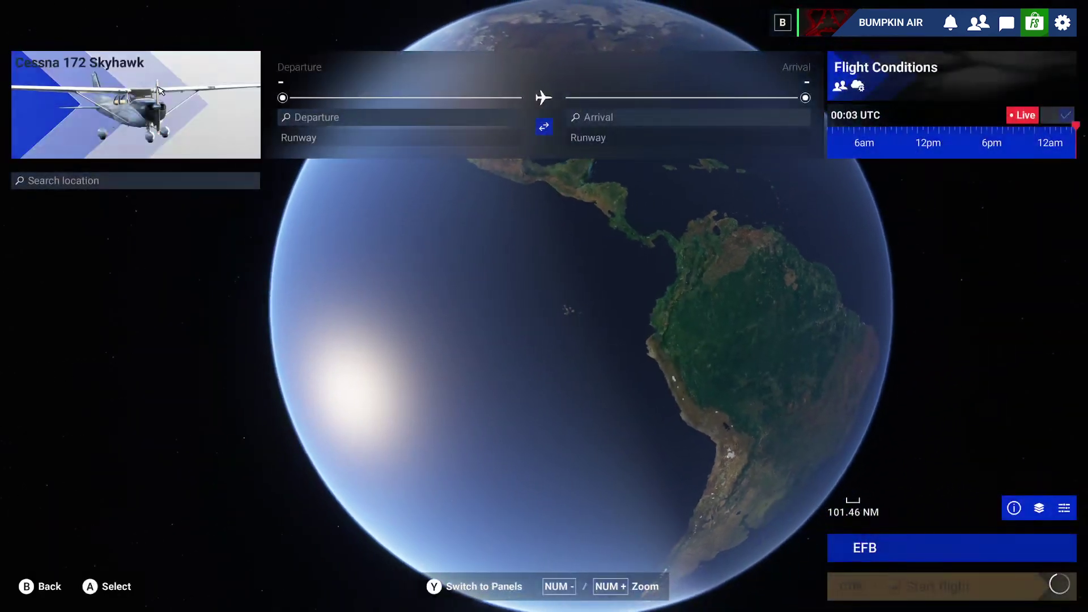
Step: Browse the helicopter aircraft, then save with the Cessna 172 Skyhawk still selected
click(158, 90)
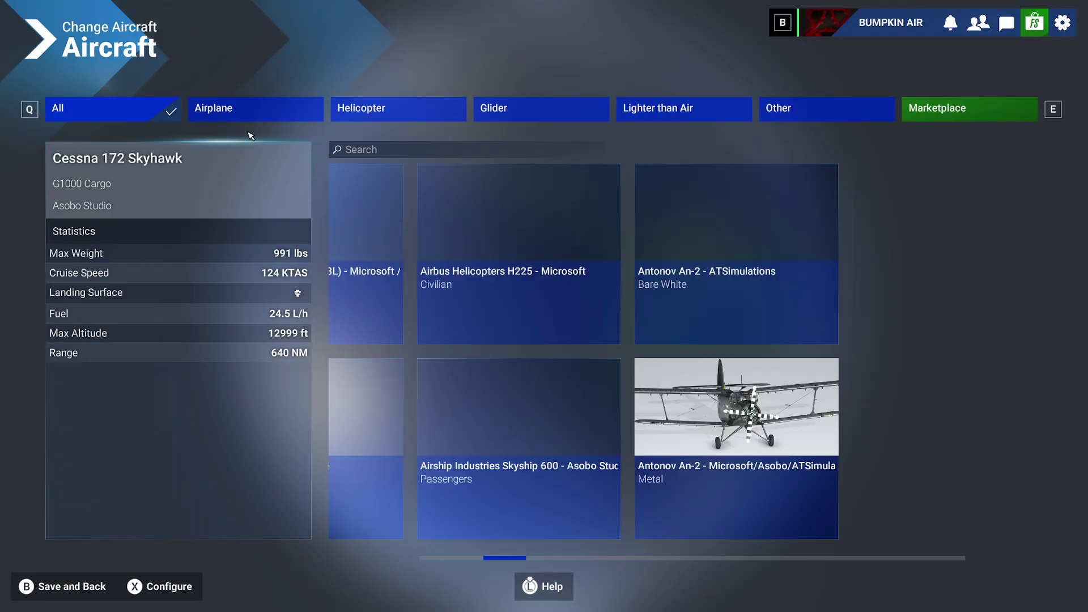
drag(607, 558, 480, 560)
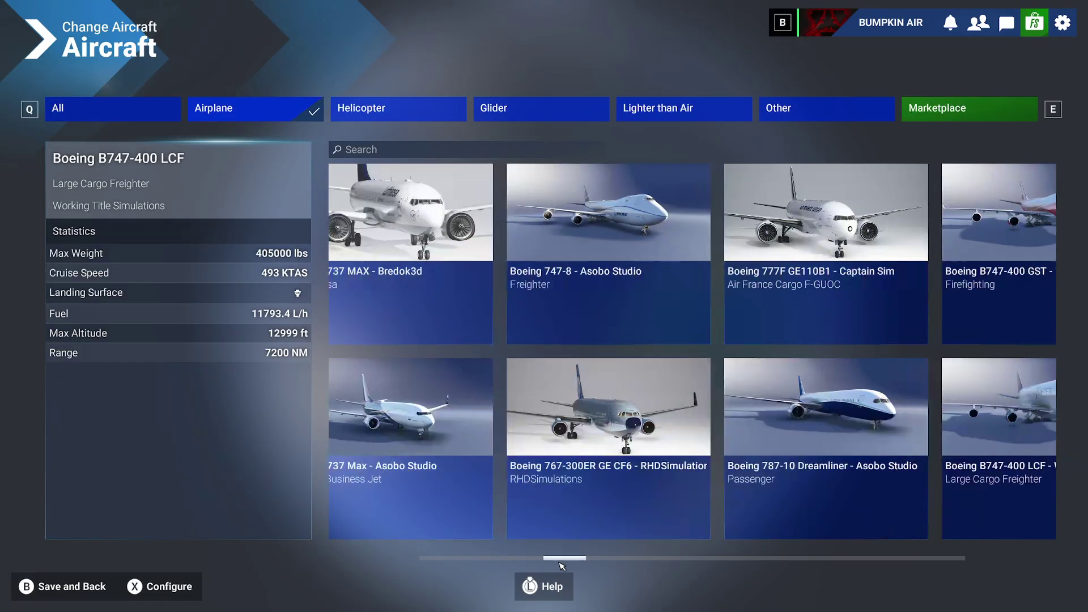
scroll(480, 560, down, 2)
scroll(798, 590, down, 3)
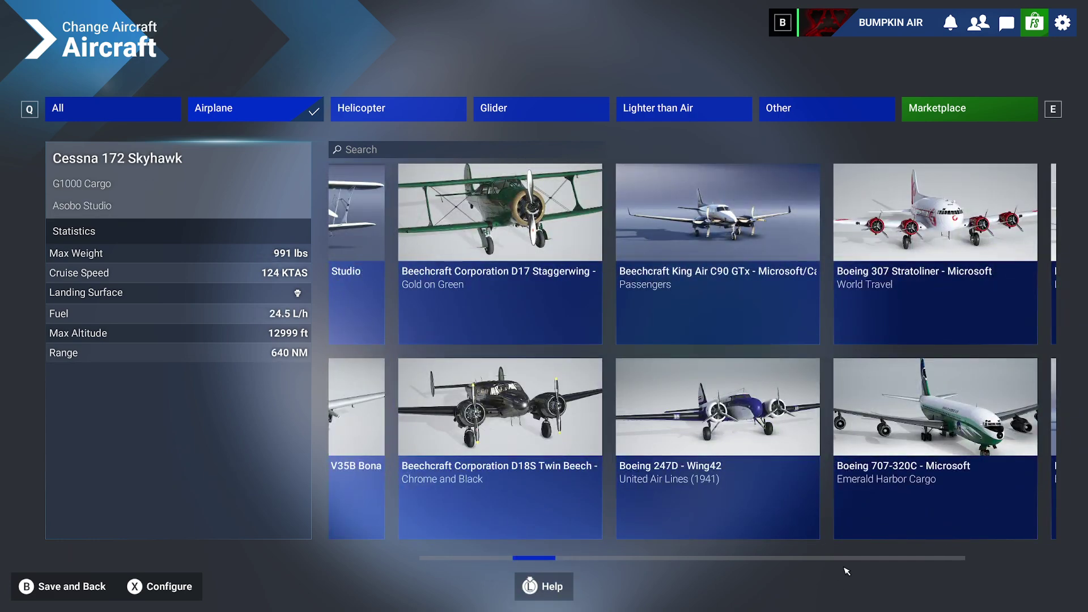
mouse_move(534, 559)
mouse_down()
mouse_move(901, 561)
mouse_move(522, 559)
mouse_up()
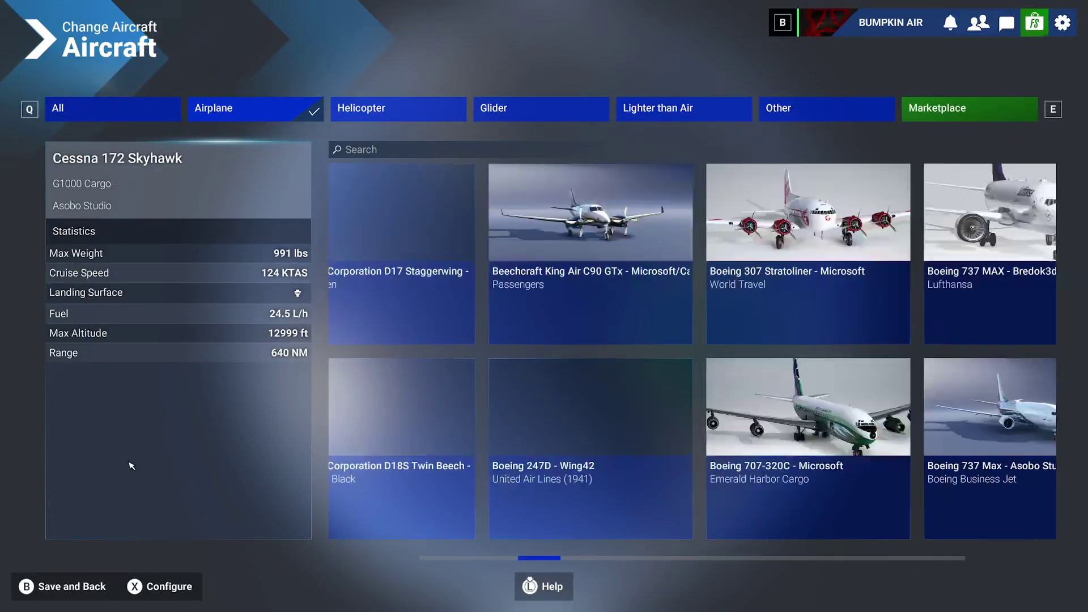
click(393, 109)
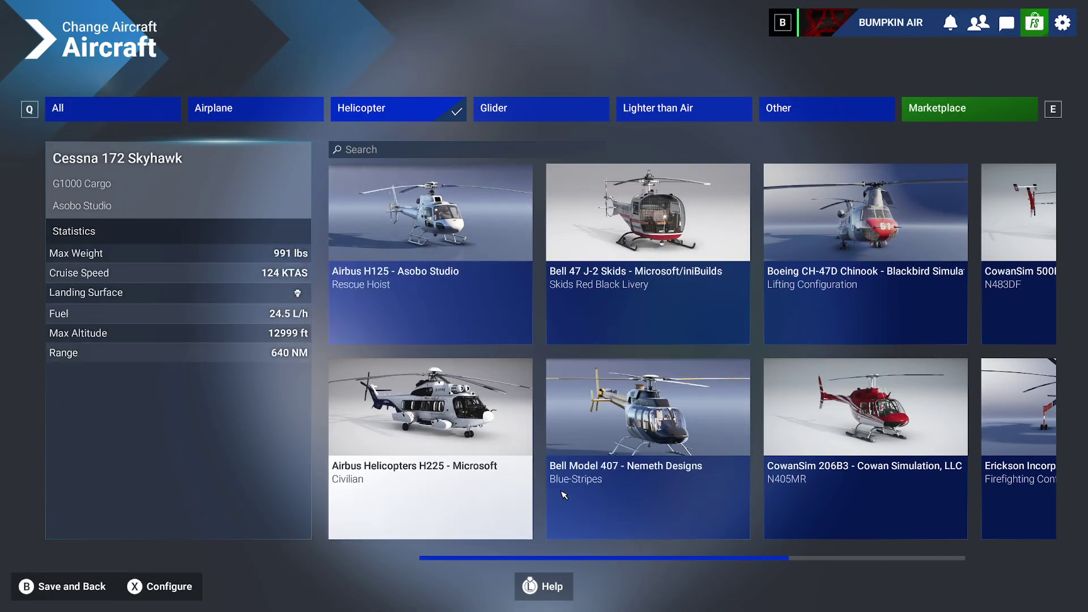
scroll(712, 434, down, 1)
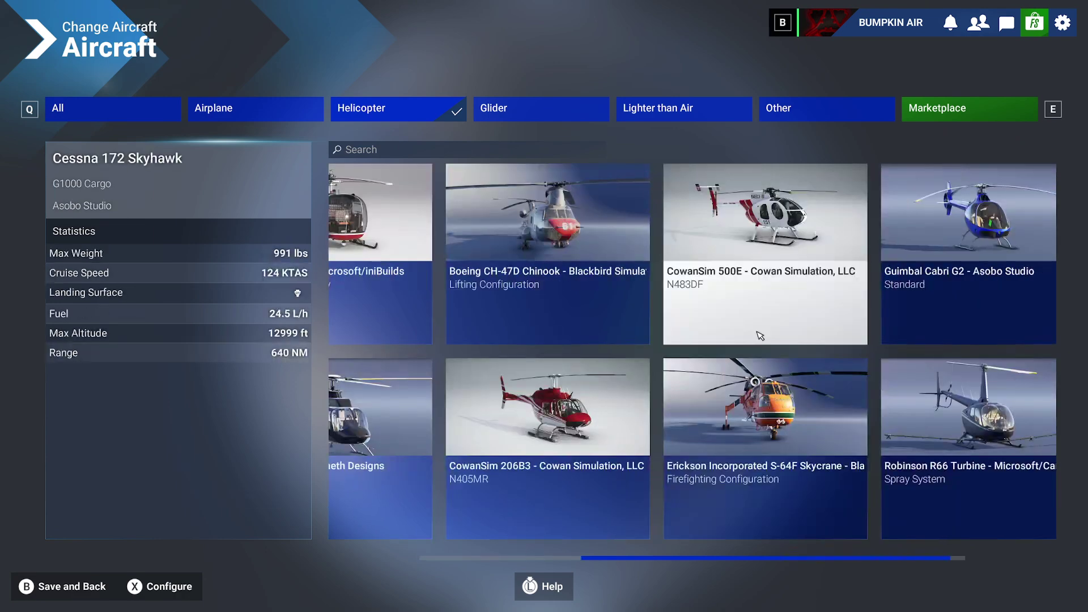
scroll(978, 407, up, 1)
scroll(935, 357, up, 1)
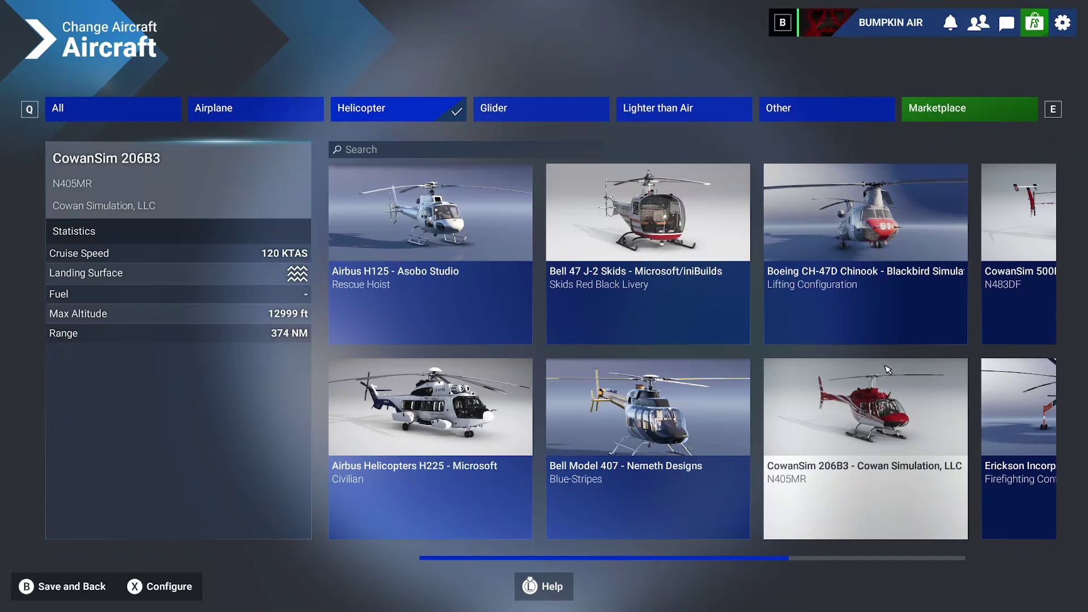
scroll(850, 272, down, 2)
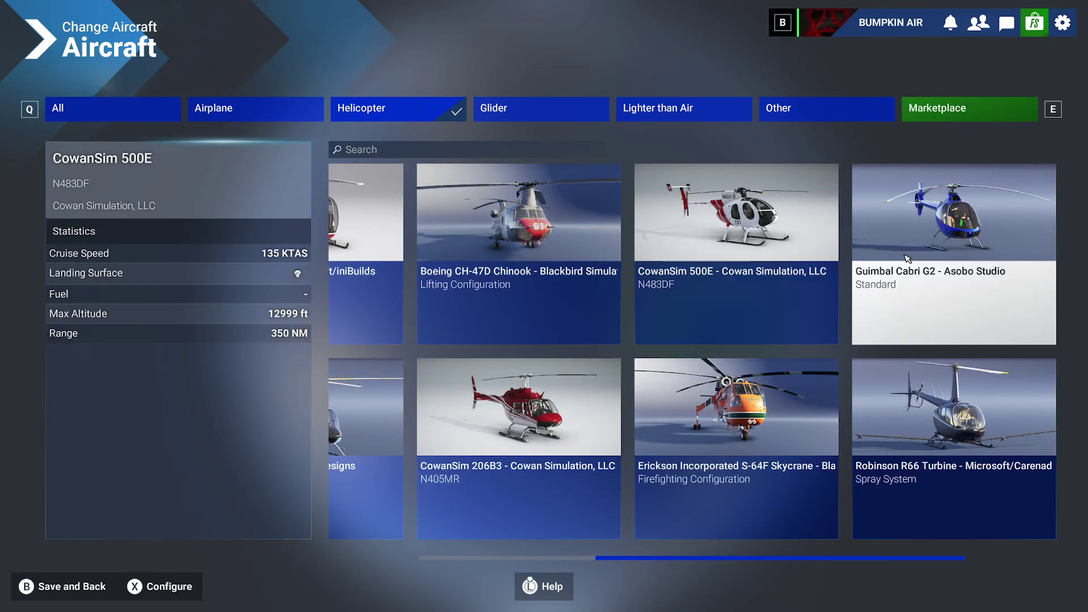
scroll(511, 383, up, 2)
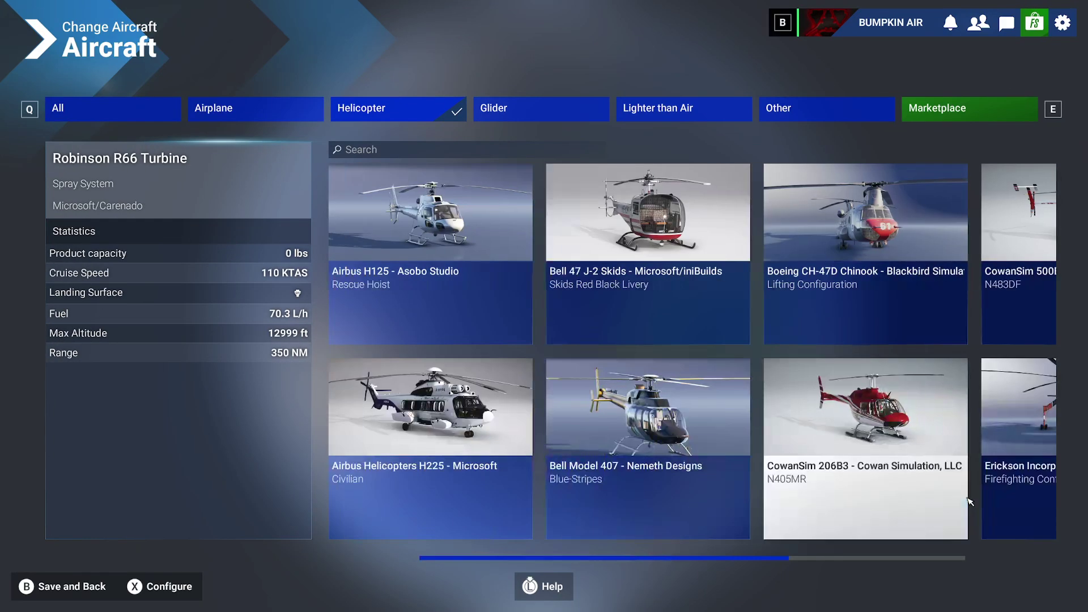
click(52, 586)
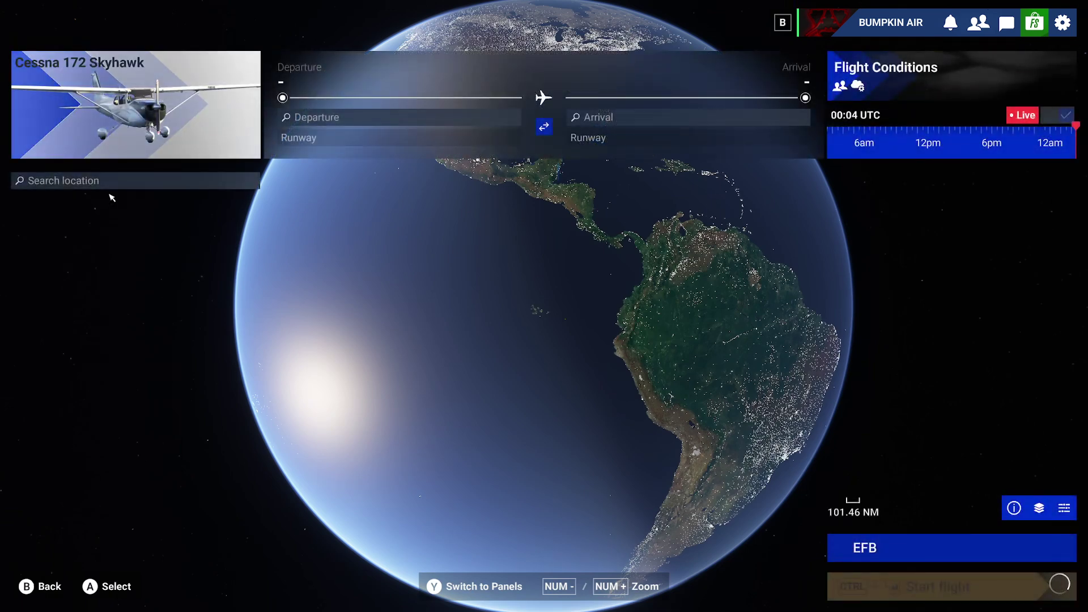
Step: Leave flight planning, then bring up My library and its storage settings
click(43, 588)
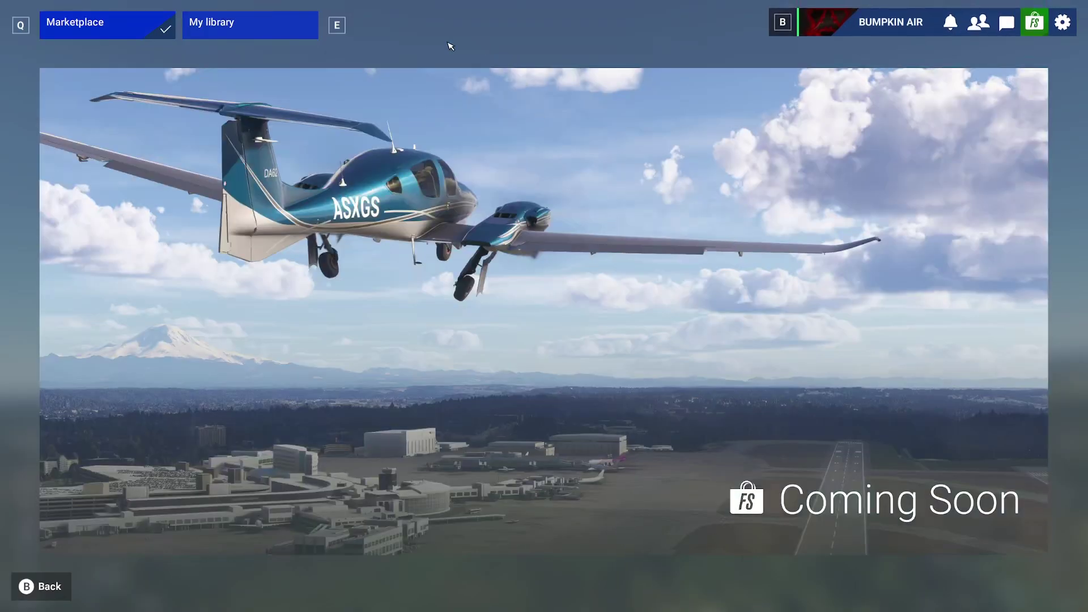
click(252, 26)
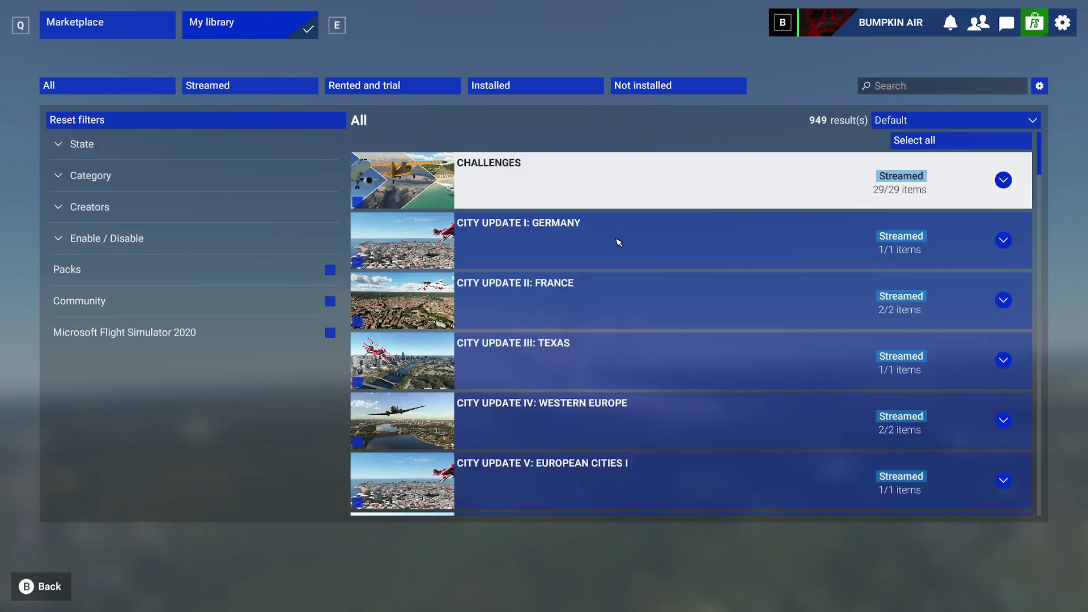
drag(1039, 155, 1053, 529)
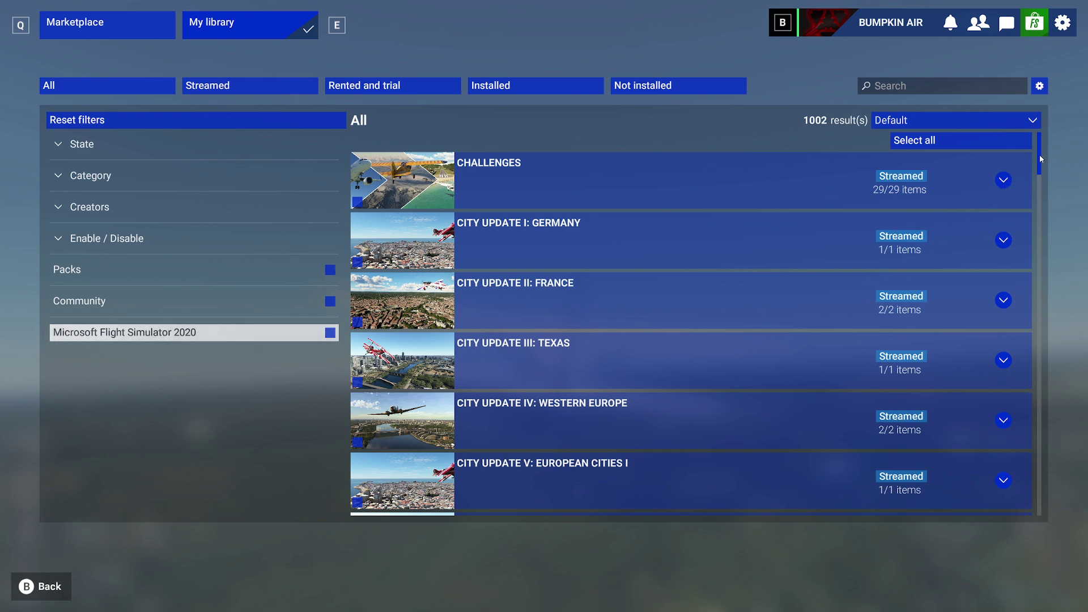
drag(1038, 228, 1038, 298)
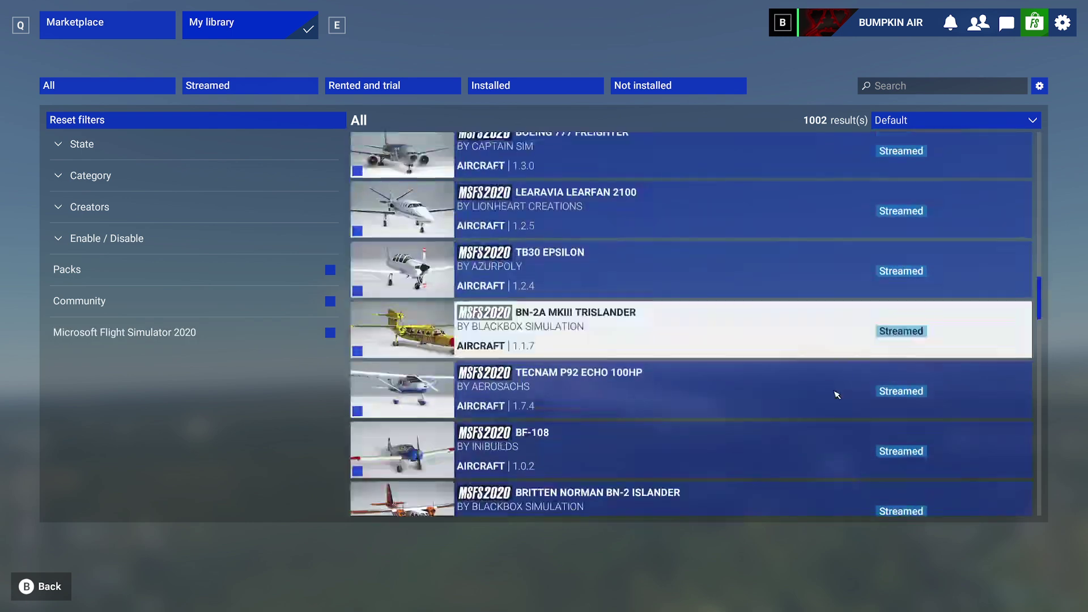
click(1040, 85)
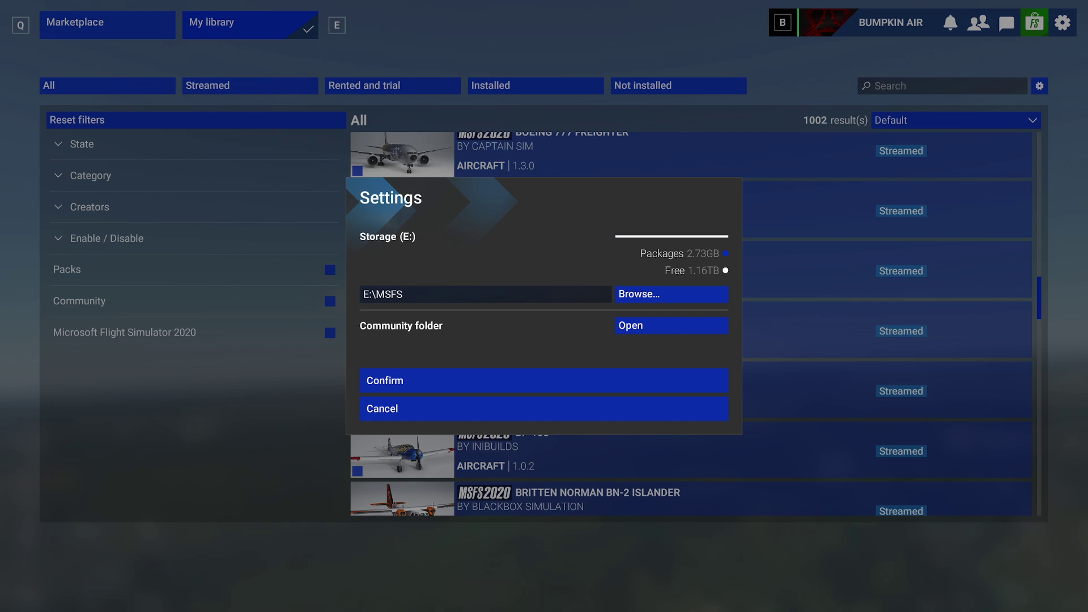
Step: Cancel the unchanged E:\MSFS storage settings and reload My library to 1002 results
click(434, 414)
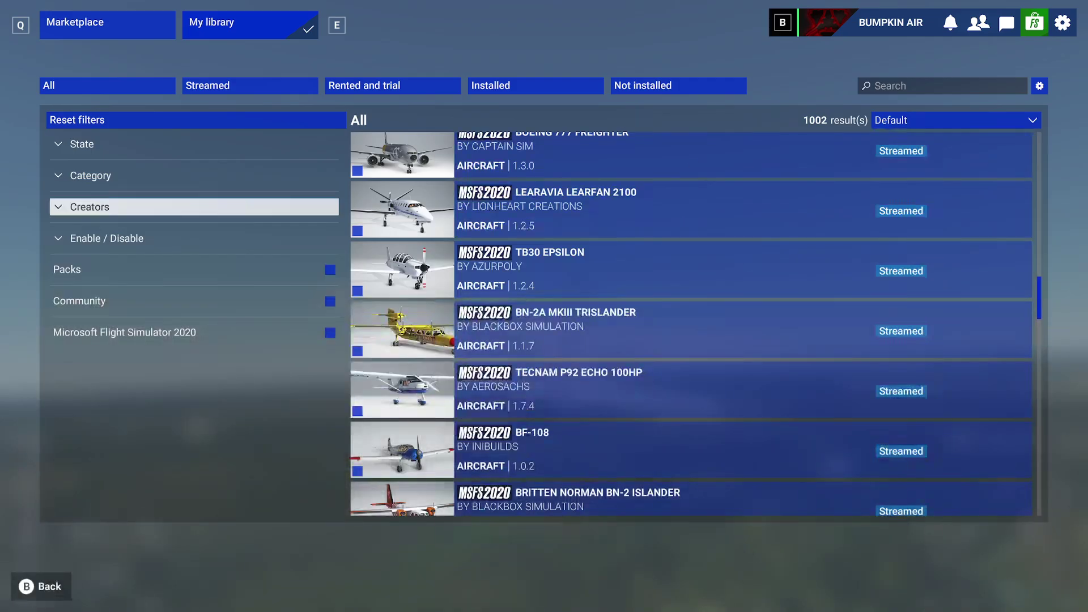
click(59, 594)
click(214, 25)
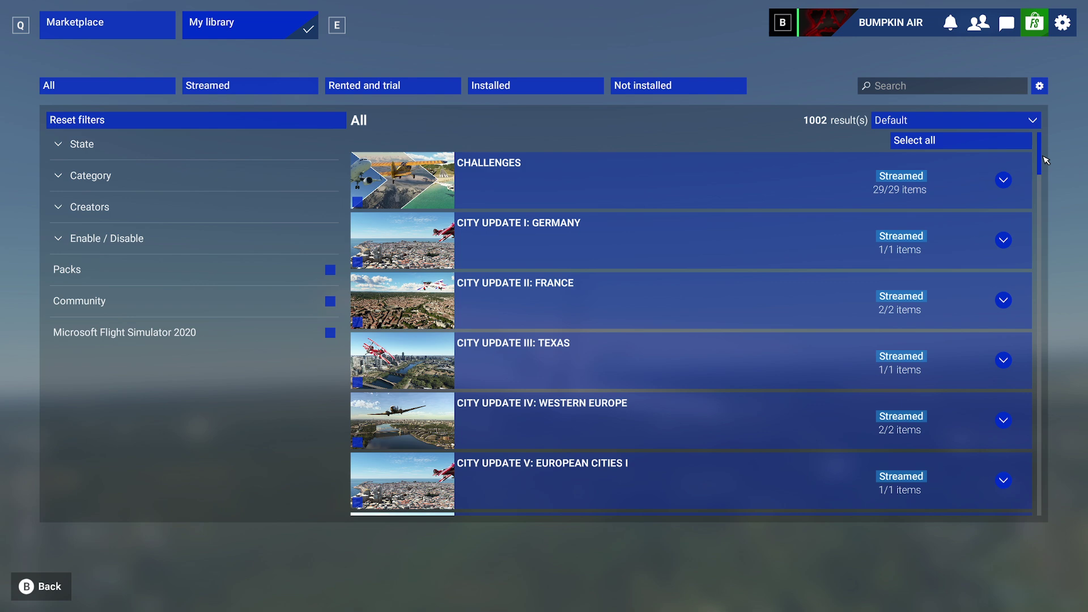
drag(1045, 160, 1042, 548)
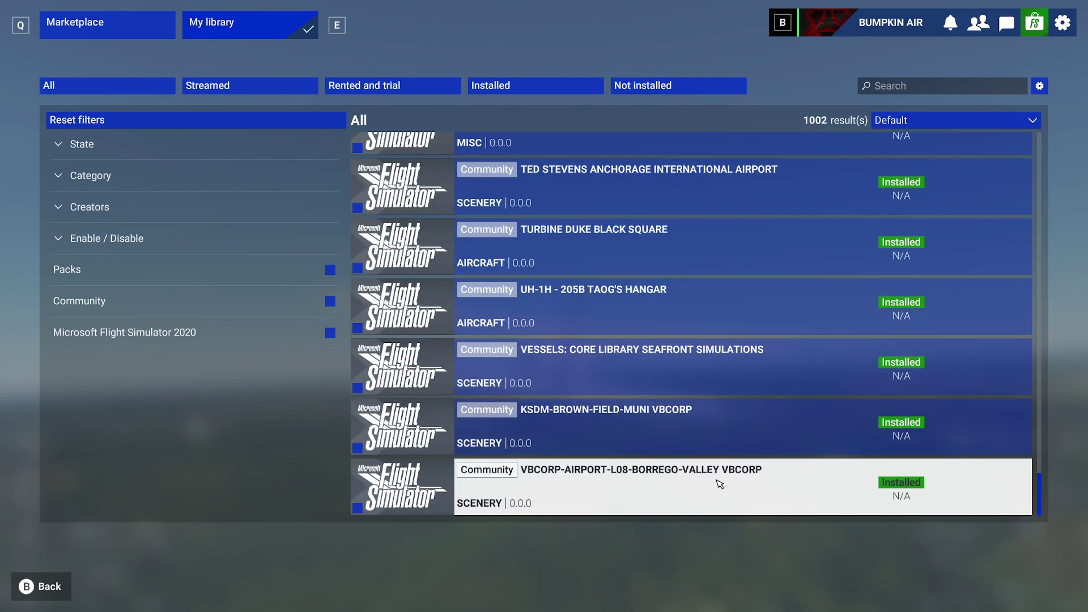
scroll(600, 450, up, 4)
scroll(603, 433, up, 5)
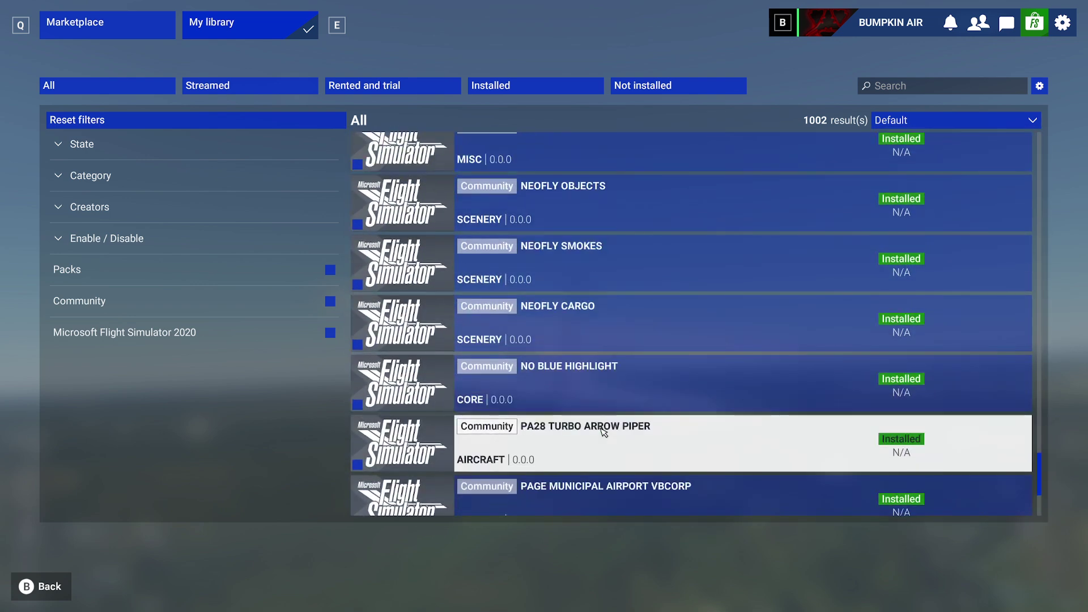
scroll(603, 432, up, 5)
scroll(603, 432, up, 5)
scroll(603, 433, up, 5)
scroll(604, 432, up, 5)
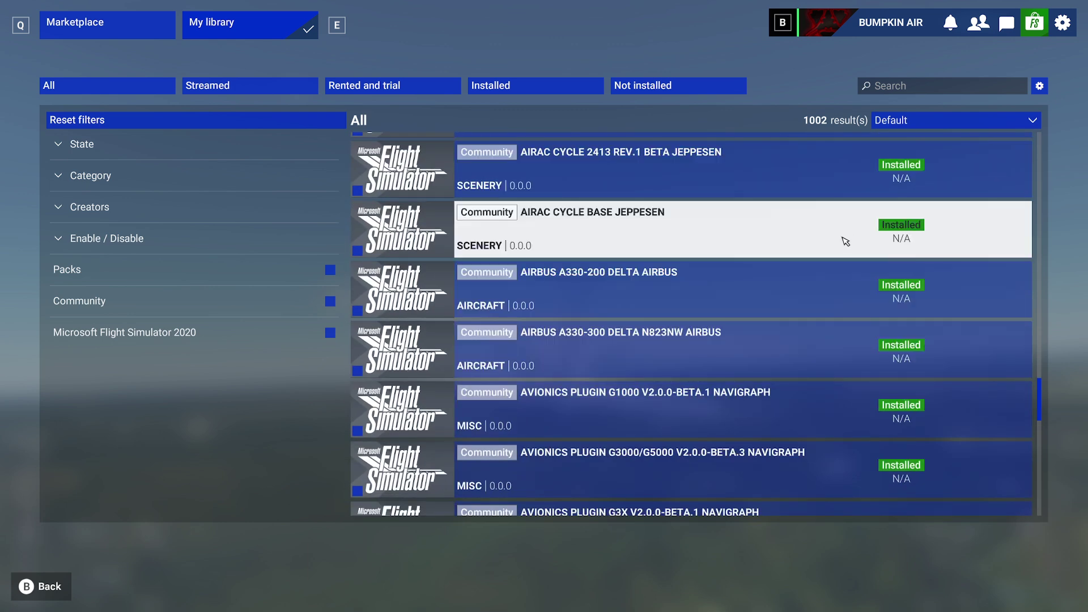
scroll(813, 271, up, 5)
scroll(814, 270, down, 5)
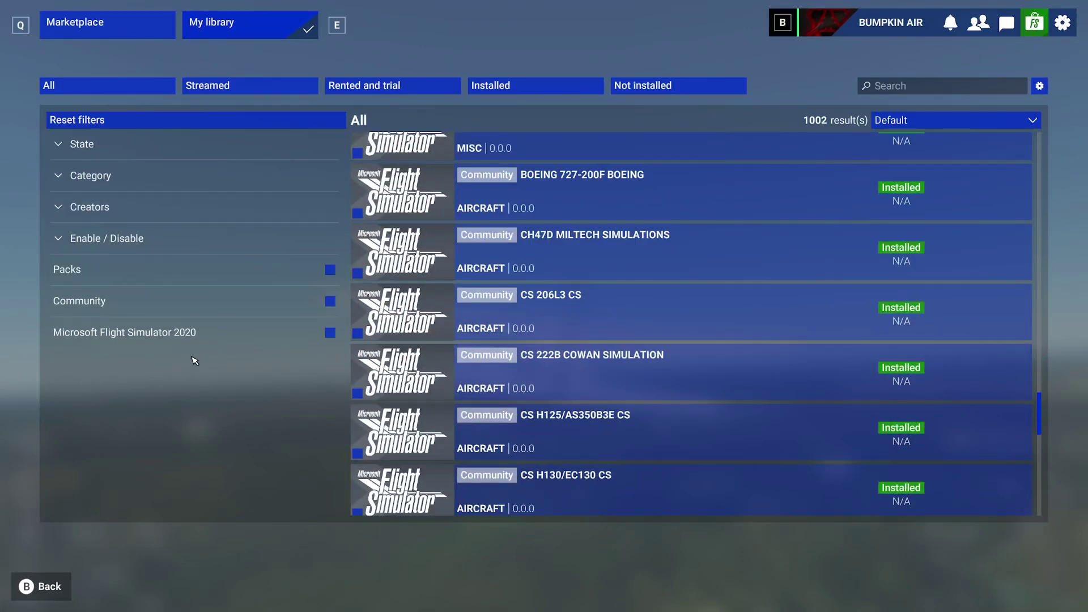